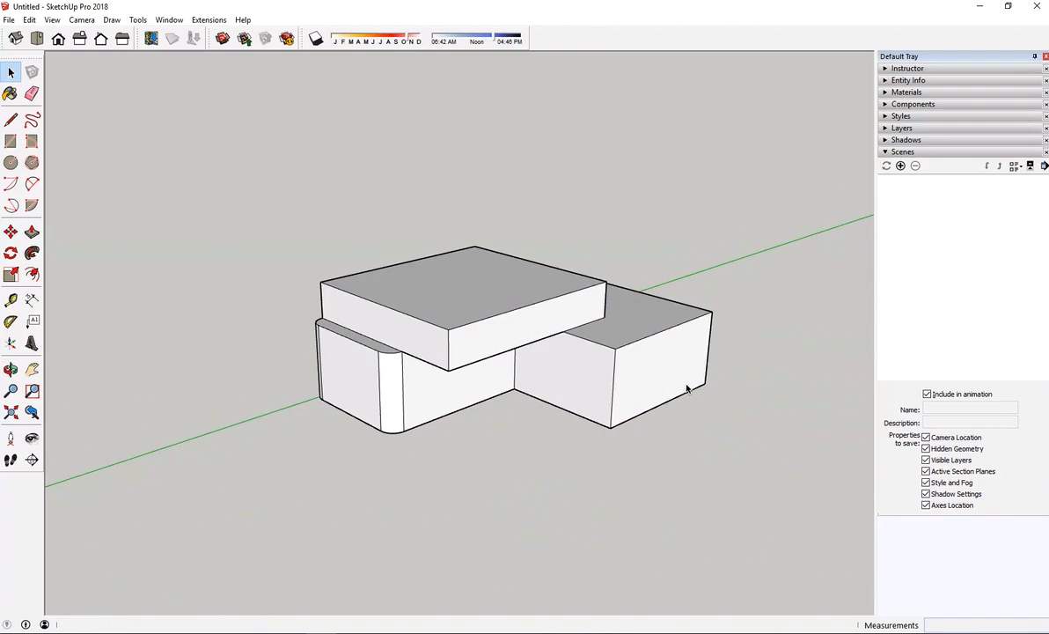
Offset the outline of the exposed lower roof strip inward by 5"
{"action": "scroll", "coordinate": [709, 340], "scroll_direction": "up", "scroll_amount": 4}
{"action": "scroll", "coordinate": [703, 361], "scroll_direction": "down", "scroll_amount": 5}
{"action": "middle_click_drag", "start_coordinate": [701, 362], "coordinate": [660, 415]}
{"action": "scroll", "coordinate": [395, 329], "scroll_direction": "up", "scroll_amount": 3}
{"action": "scroll", "coordinate": [395, 329], "scroll_direction": "up", "scroll_amount": 2}
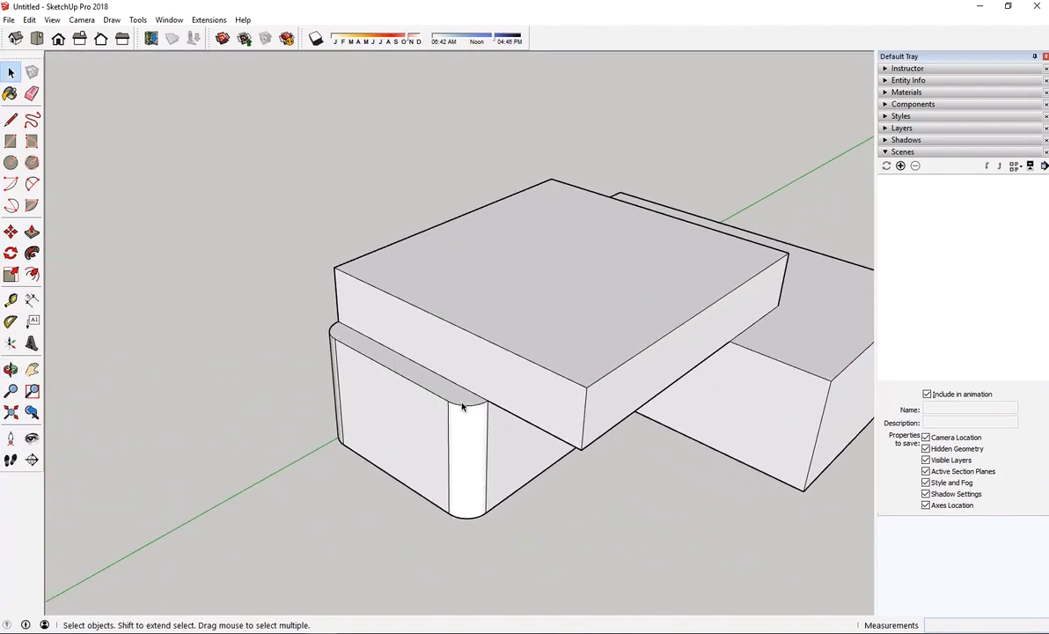
{"action": "scroll", "coordinate": [380, 363], "scroll_direction": "up", "scroll_amount": 3}
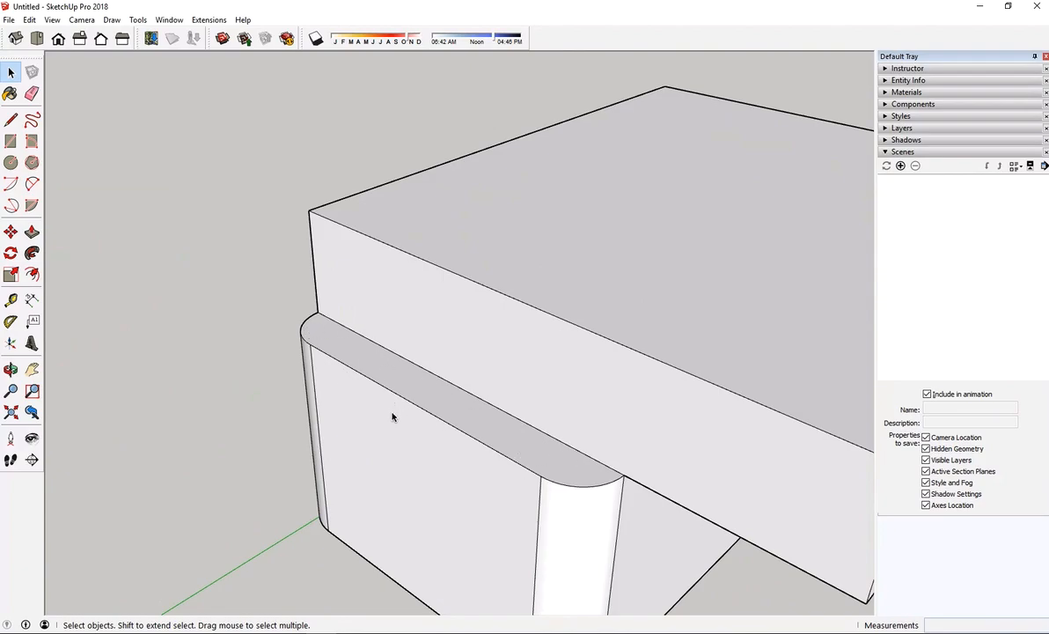
{"action": "left_click", "coordinate": [31, 276]}
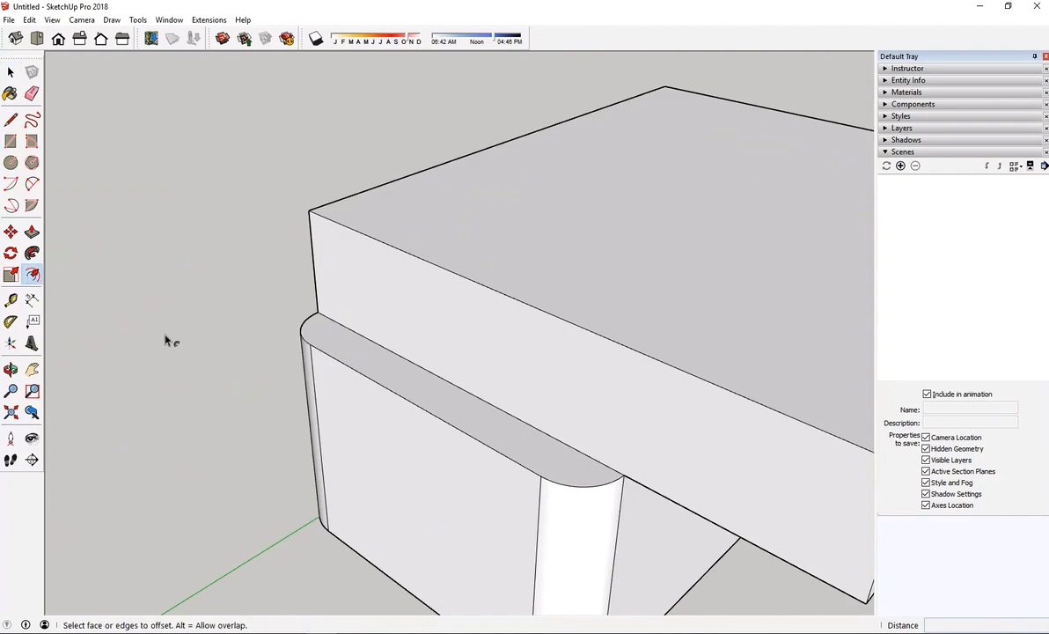
{"action": "key", "text": "o"}
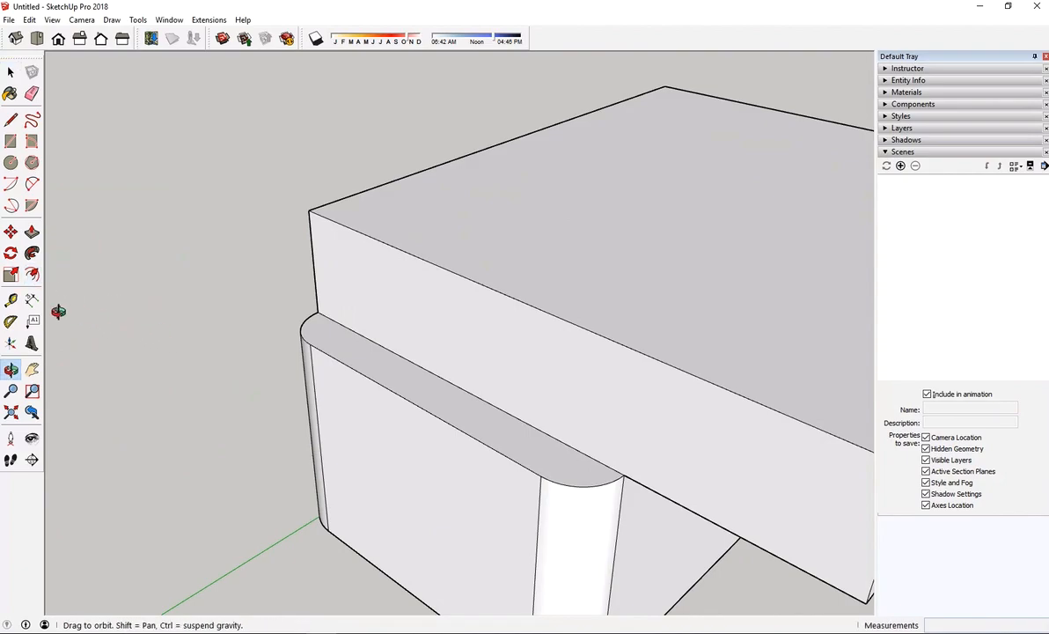
{"action": "left_click", "coordinate": [32, 277]}
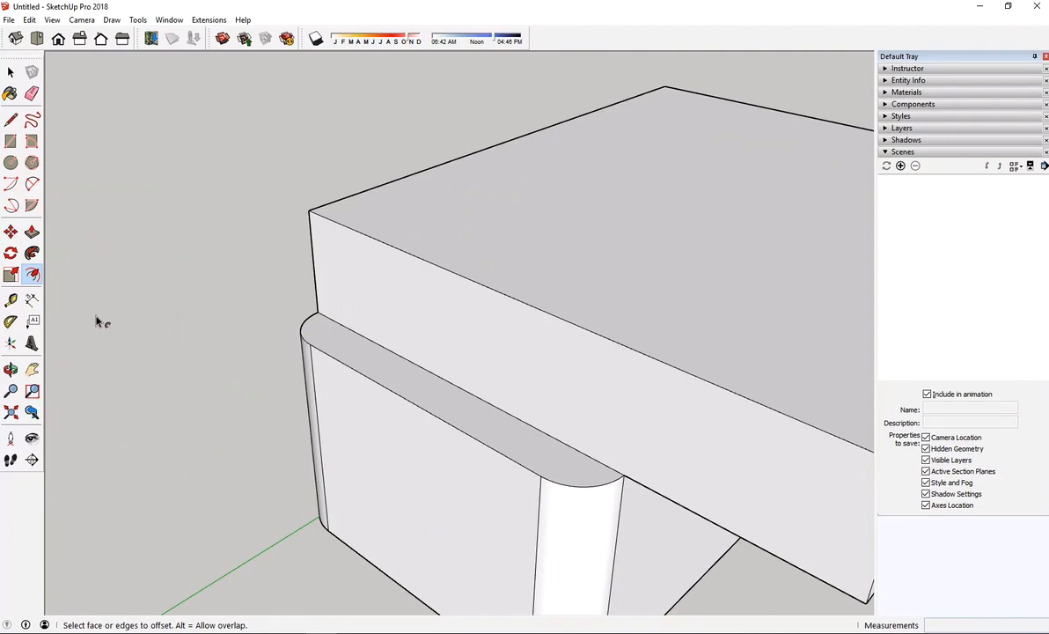
{"action": "scroll", "coordinate": [188, 316], "scroll_direction": "down", "scroll_amount": 3}
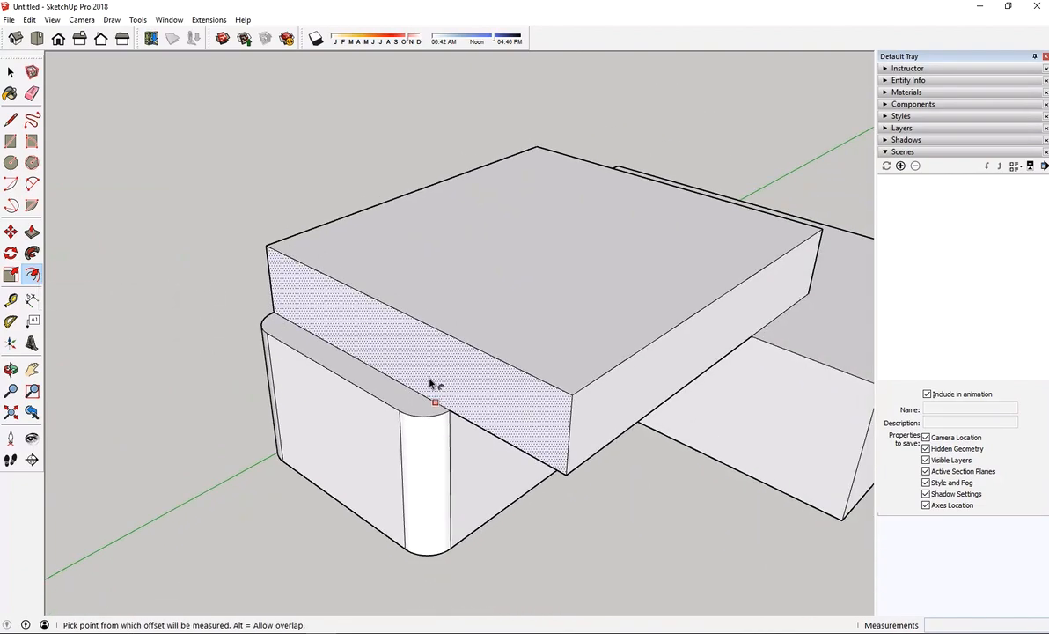
{"action": "scroll", "coordinate": [419, 410], "scroll_direction": "up", "scroll_amount": 5}
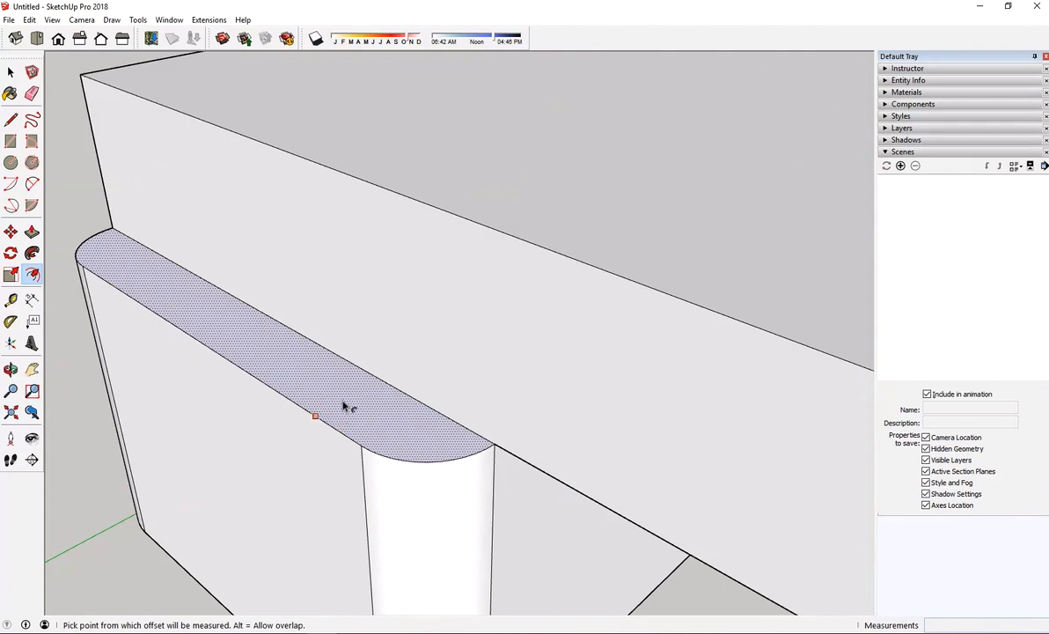
{"action": "scroll", "coordinate": [400, 338], "scroll_direction": "down", "scroll_amount": 4}
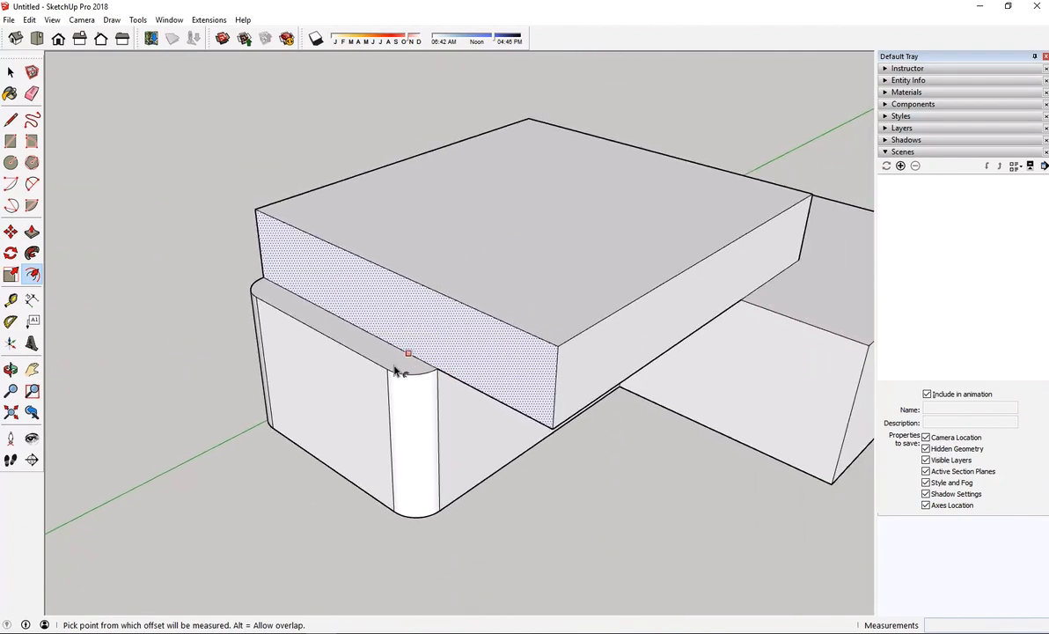
{"action": "scroll", "coordinate": [367, 359], "scroll_direction": "up", "scroll_amount": 3}
{"action": "scroll", "coordinate": [368, 358], "scroll_direction": "up", "scroll_amount": 2}
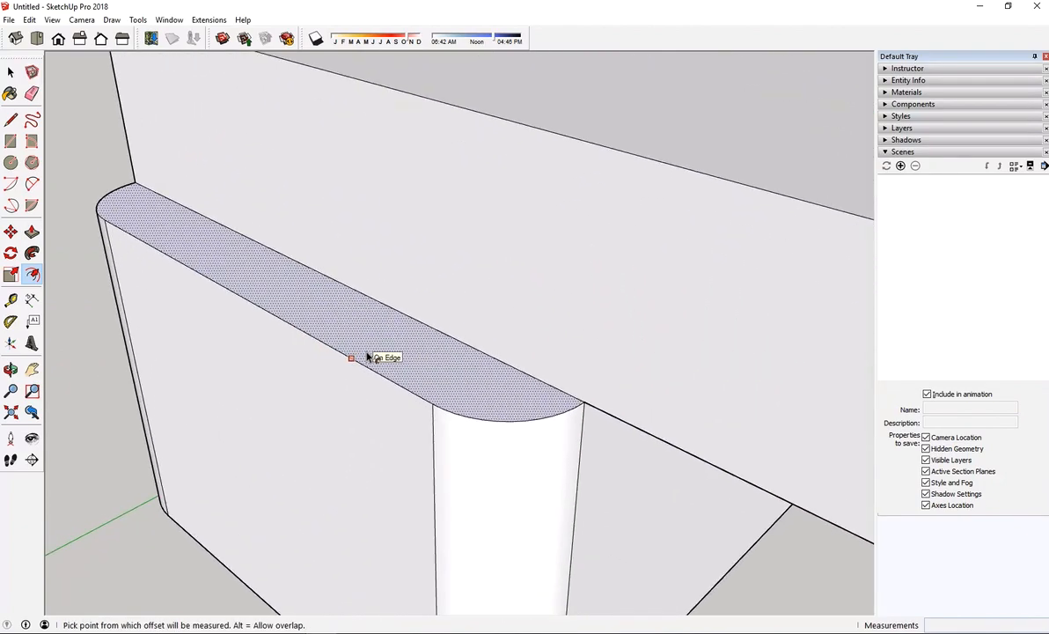
{"action": "left_click", "coordinate": [368, 357]}
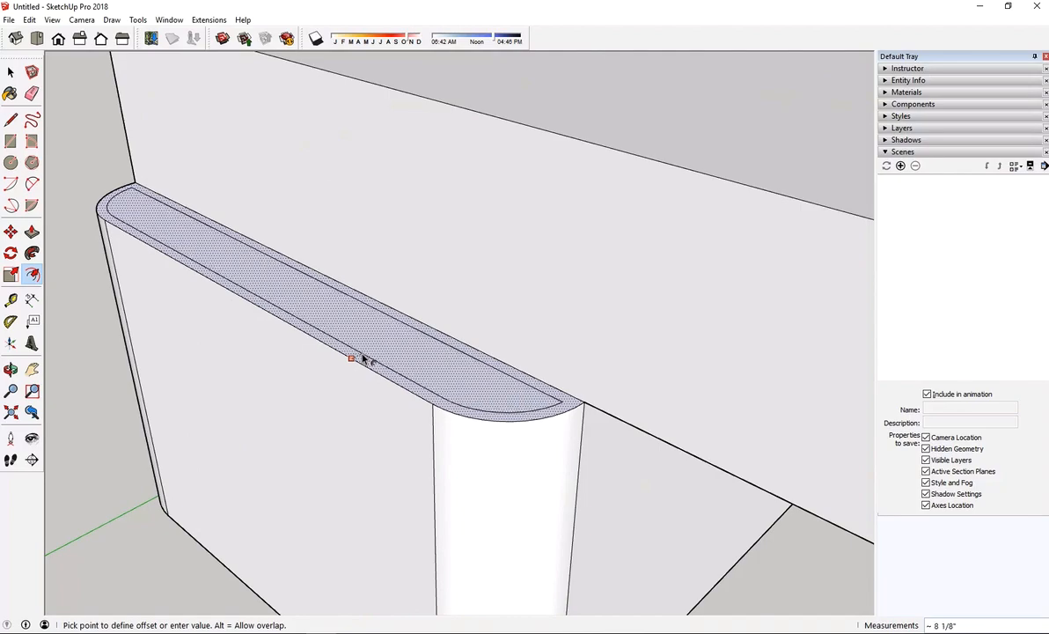
{"action": "scroll", "coordinate": [365, 358], "scroll_direction": "up", "scroll_amount": 1}
{"action": "scroll", "coordinate": [364, 358], "scroll_direction": "up", "scroll_amount": 1}
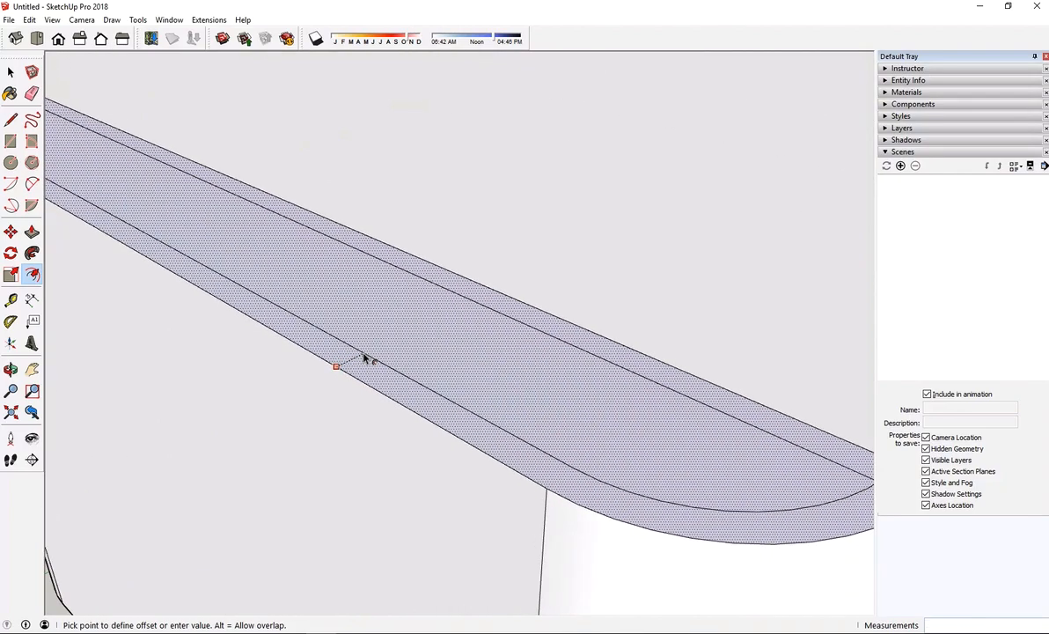
{"action": "scroll", "coordinate": [364, 357], "scroll_direction": "down", "scroll_amount": 2}
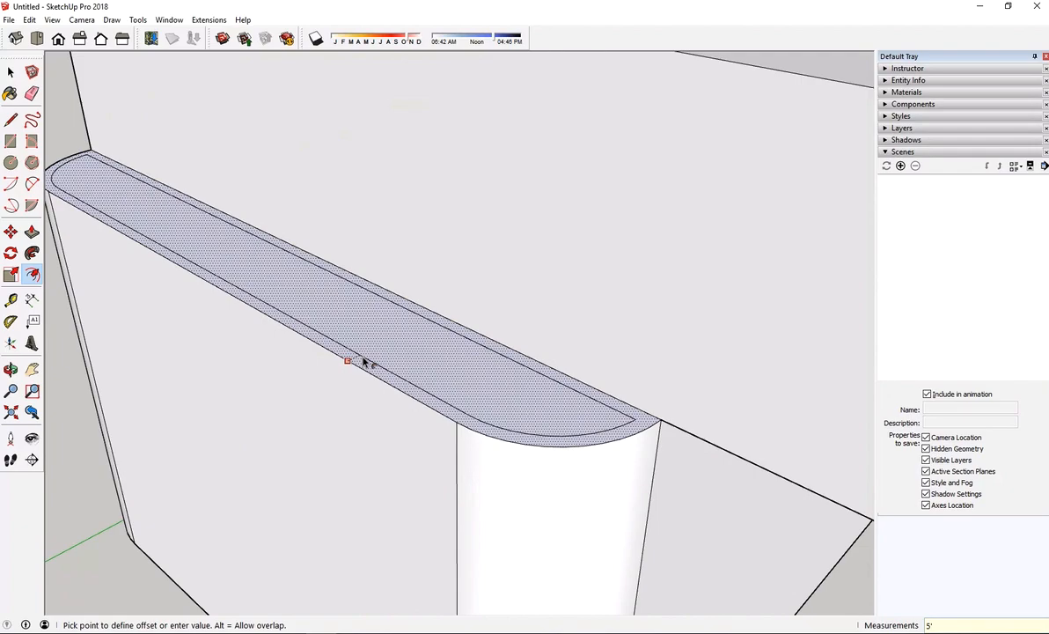
{"action": "key", "text": "Return"}
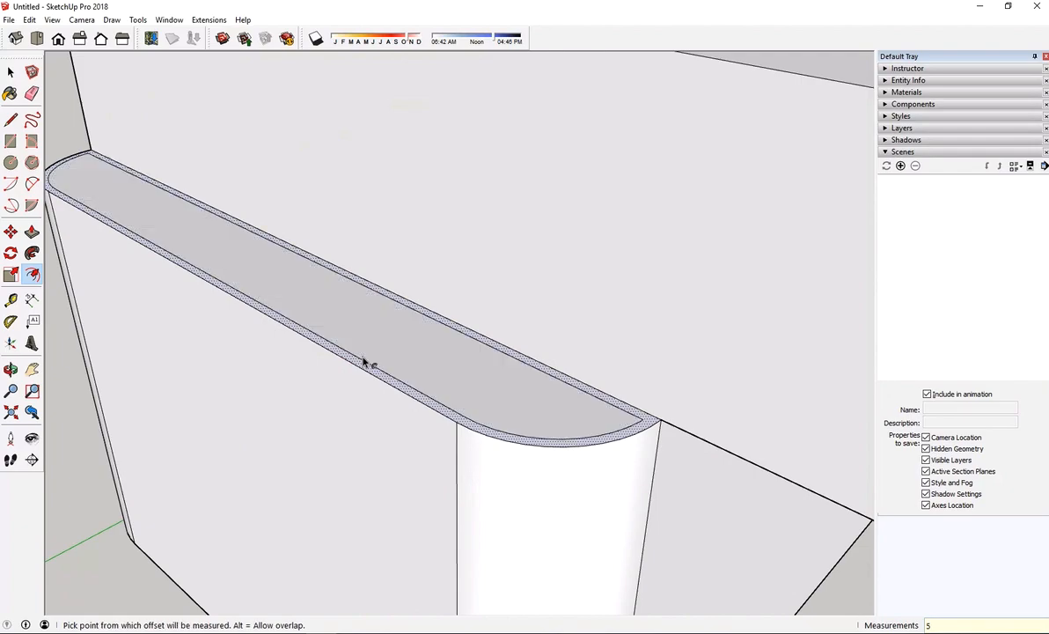
Draw a 5" line from each end corner of the inner offset outline to the edge along the upper block's wall
{"action": "scroll", "coordinate": [440, 387], "scroll_direction": "down", "scroll_amount": 3}
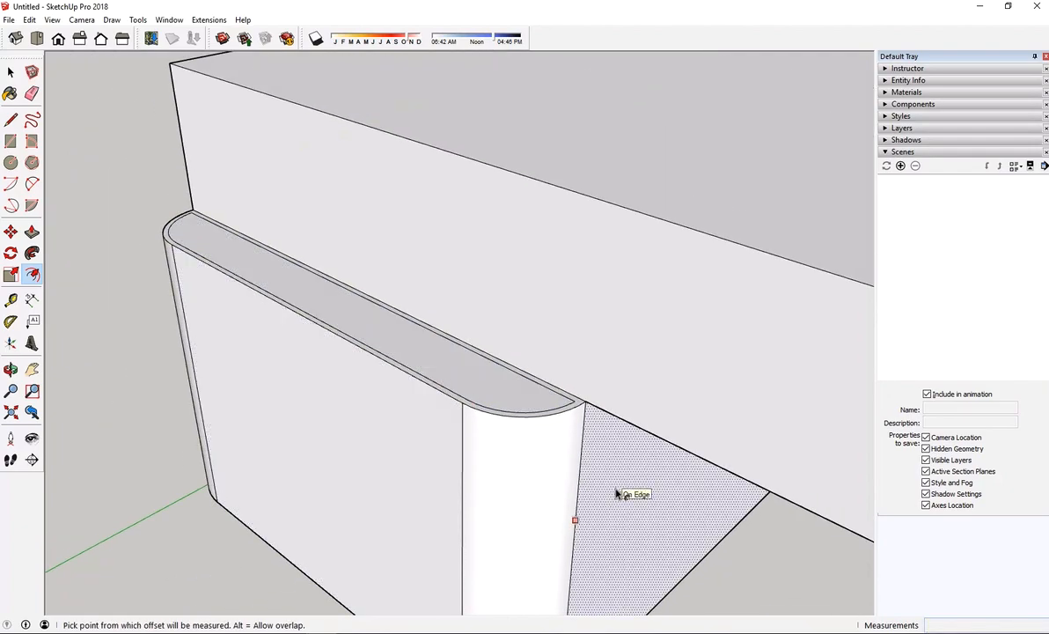
{"action": "scroll", "coordinate": [416, 380], "scroll_direction": "up", "scroll_amount": 2}
{"action": "scroll", "coordinate": [419, 381], "scroll_direction": "down", "scroll_amount": 2}
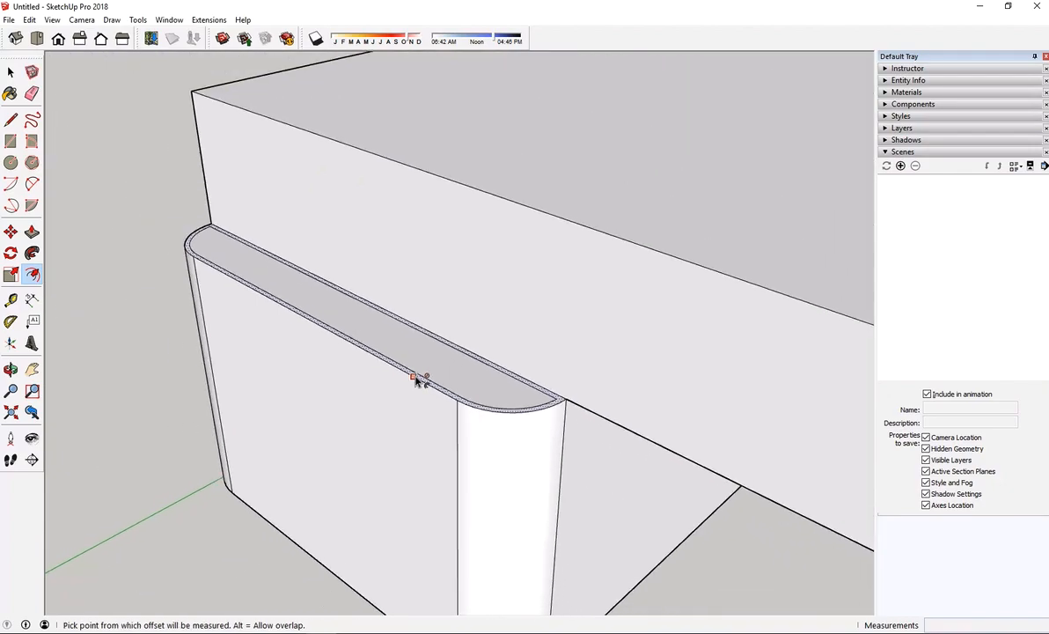
{"action": "scroll", "coordinate": [281, 304], "scroll_direction": "down", "scroll_amount": 3}
{"action": "scroll", "coordinate": [276, 292], "scroll_direction": "up", "scroll_amount": 3}
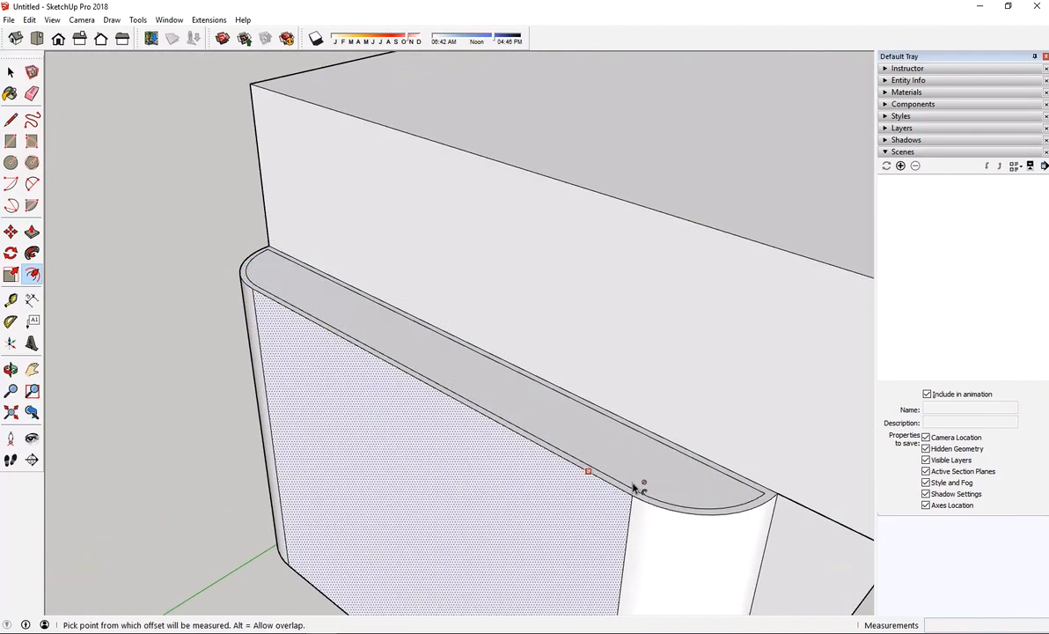
{"action": "middle_click_drag", "start_coordinate": [634, 489], "coordinate": [719, 499]}
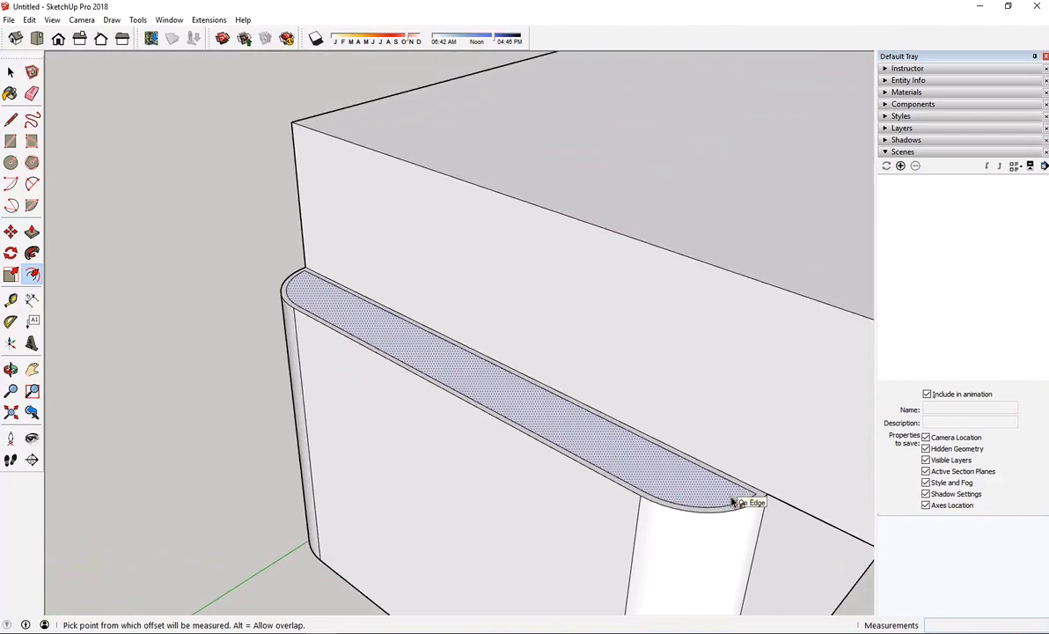
{"action": "key", "text": "space"}
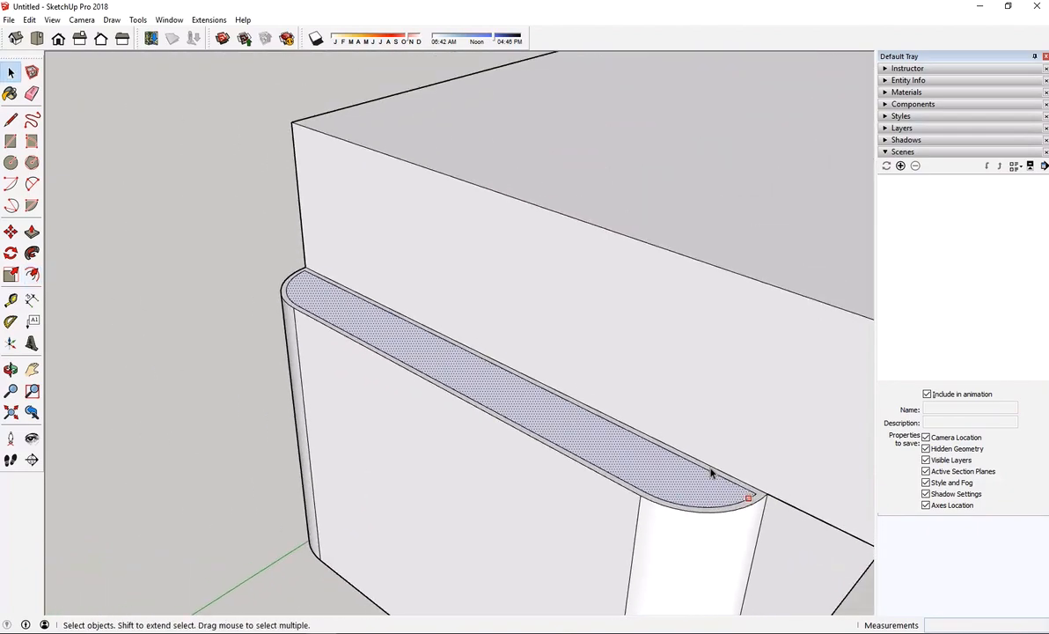
{"action": "left_click", "coordinate": [12, 122]}
{"action": "scroll", "coordinate": [363, 269], "scroll_direction": "up", "scroll_amount": 6}
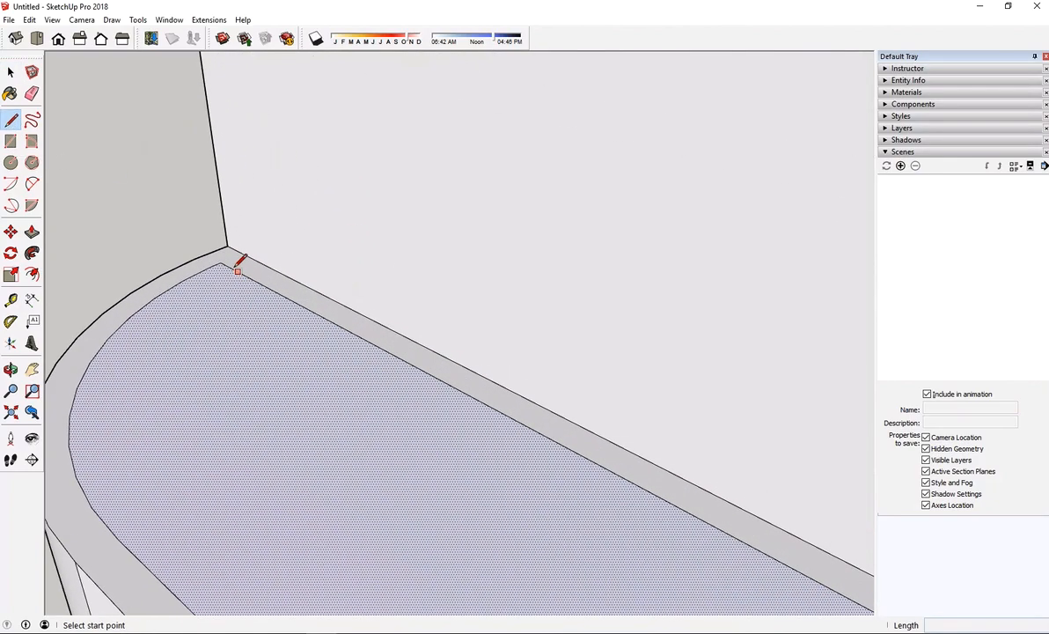
{"action": "left_click", "coordinate": [223, 257]}
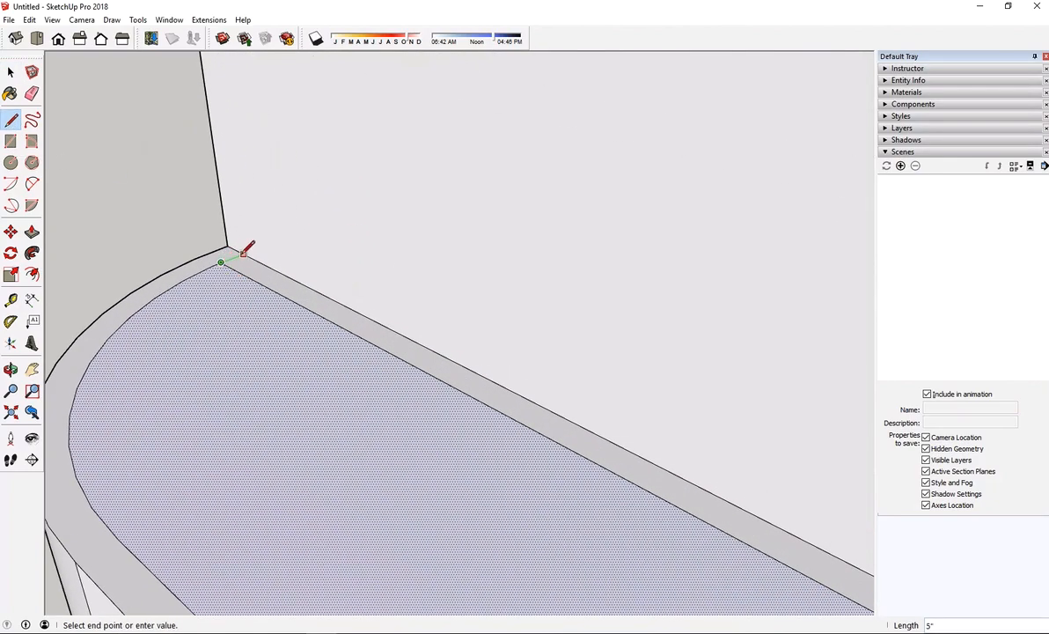
{"action": "key", "text": "Escape"}
{"action": "scroll", "coordinate": [246, 249], "scroll_direction": "down", "scroll_amount": 8}
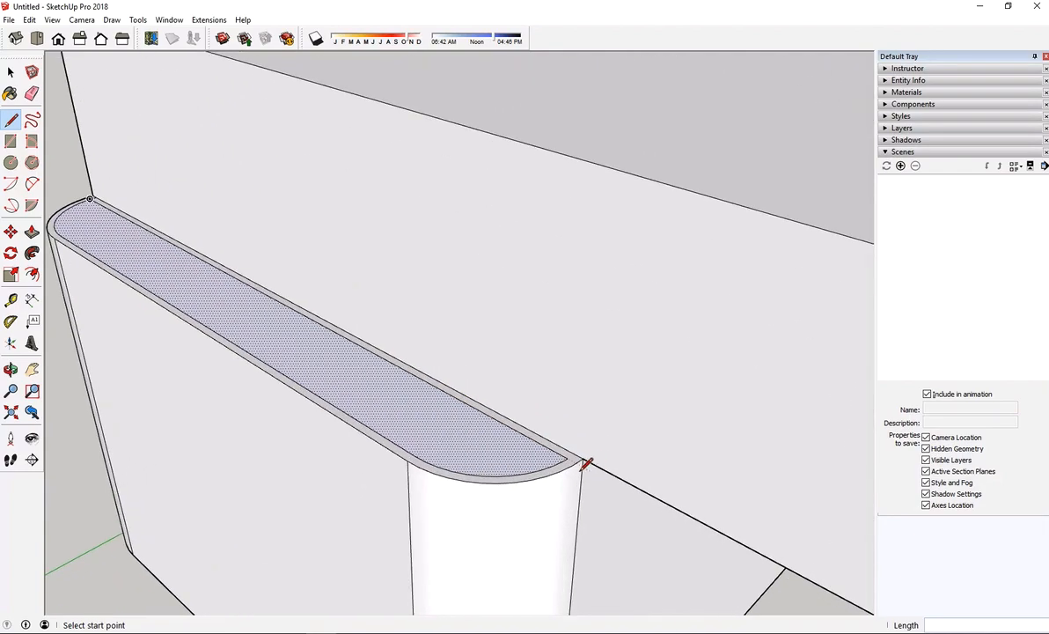
{"action": "scroll", "coordinate": [581, 467], "scroll_direction": "up", "scroll_amount": 2}
{"action": "left_click", "coordinate": [564, 450]}
{"action": "key", "text": "Escape"}
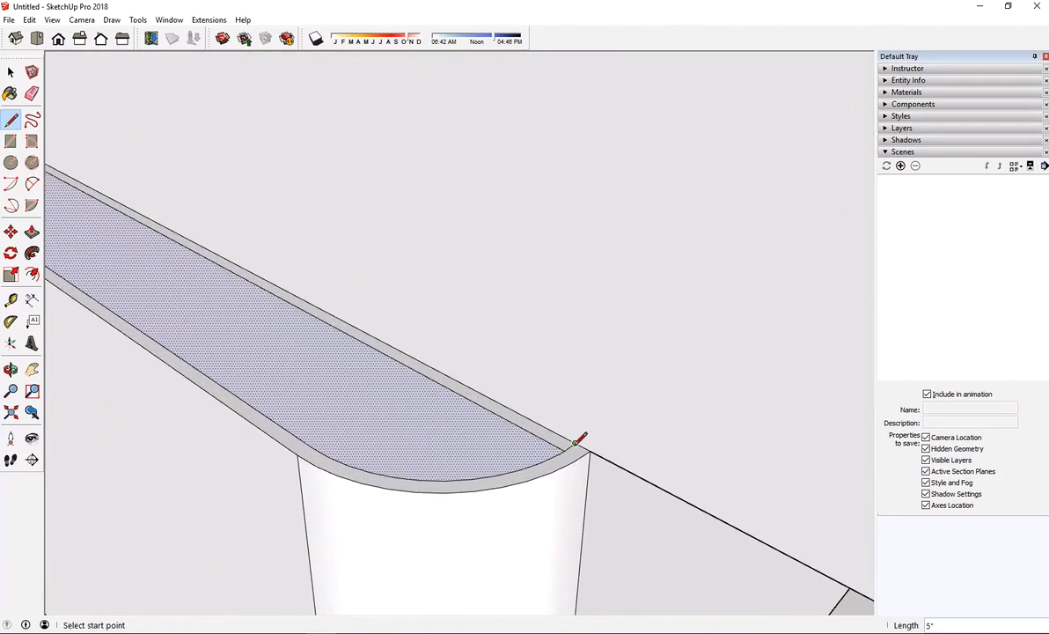
{"action": "scroll", "coordinate": [568, 444], "scroll_direction": "down", "scroll_amount": 5}
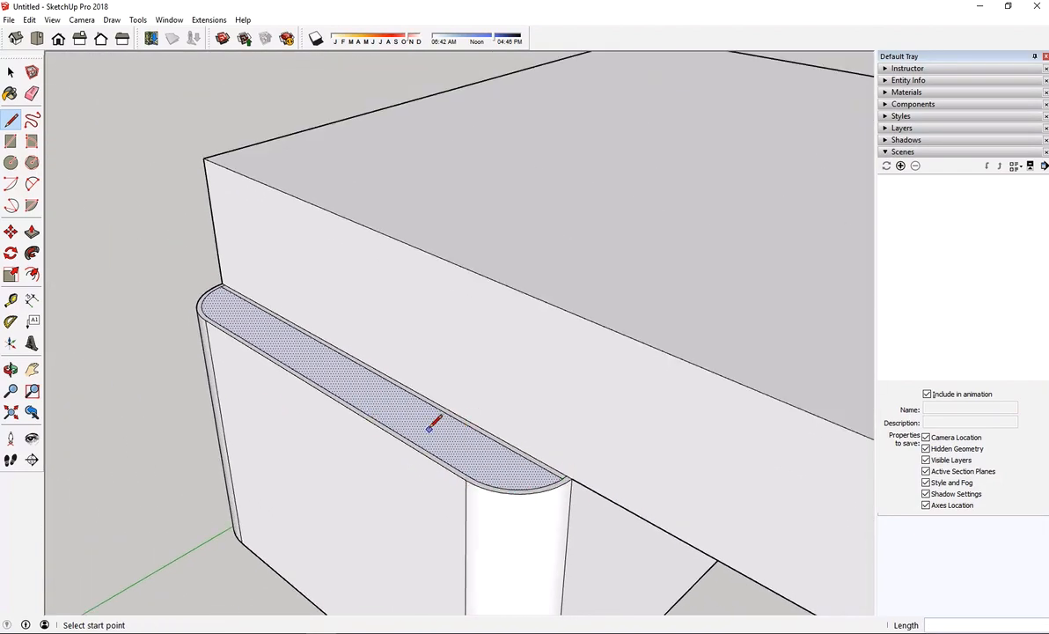
{"action": "key", "text": "space"}
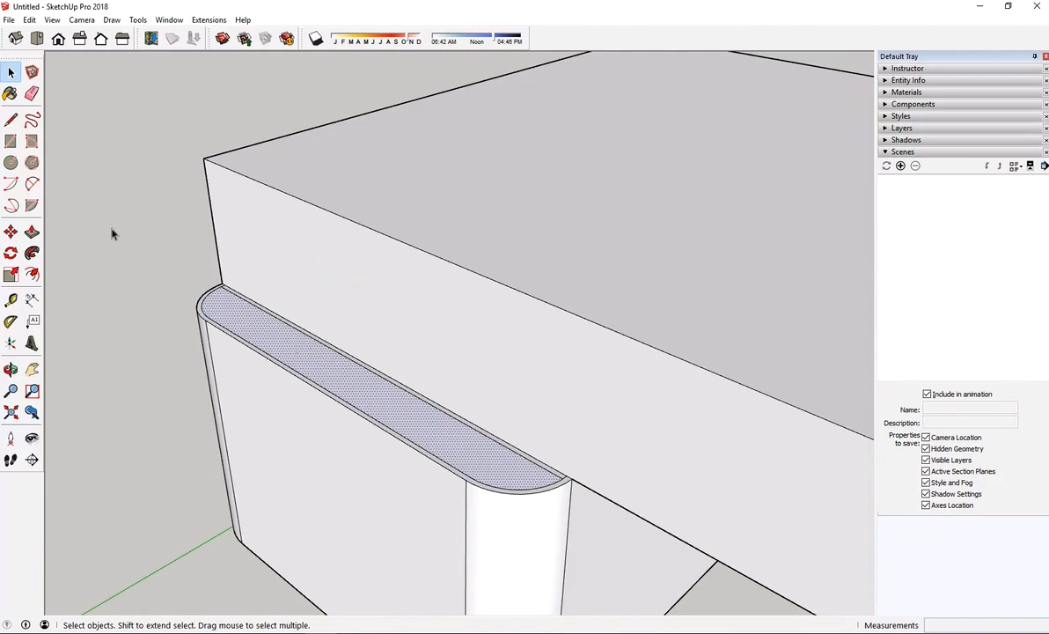
Erase the inner offset edge that runs parallel to the upper block's wall, leaving only the outer parapet strip
{"action": "left_click", "coordinate": [32, 93]}
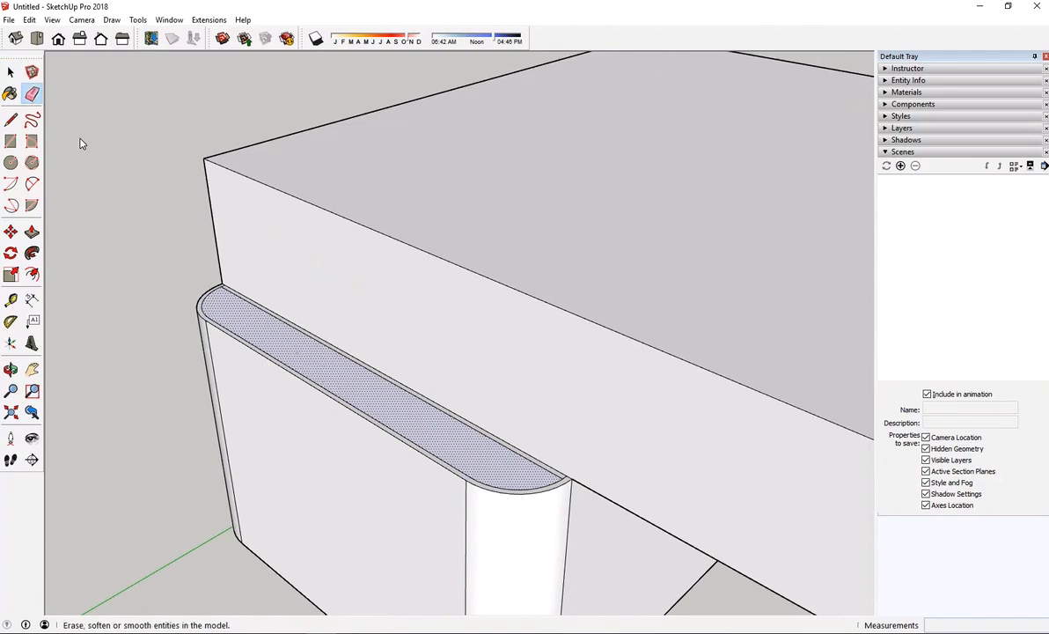
{"action": "left_click", "coordinate": [320, 340]}
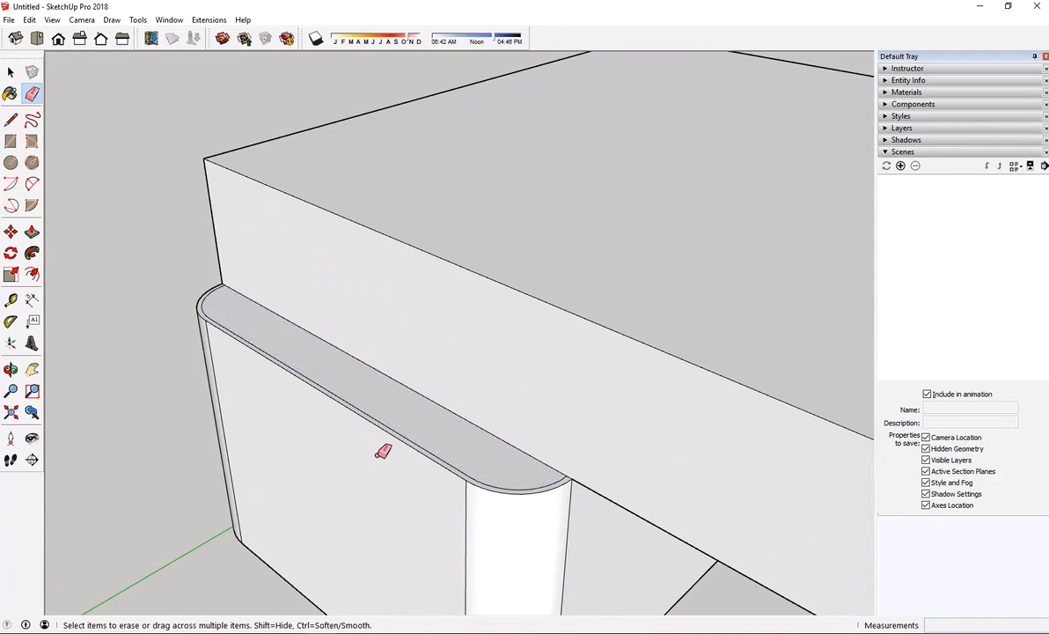
{"action": "scroll", "coordinate": [545, 479], "scroll_direction": "up", "scroll_amount": 3}
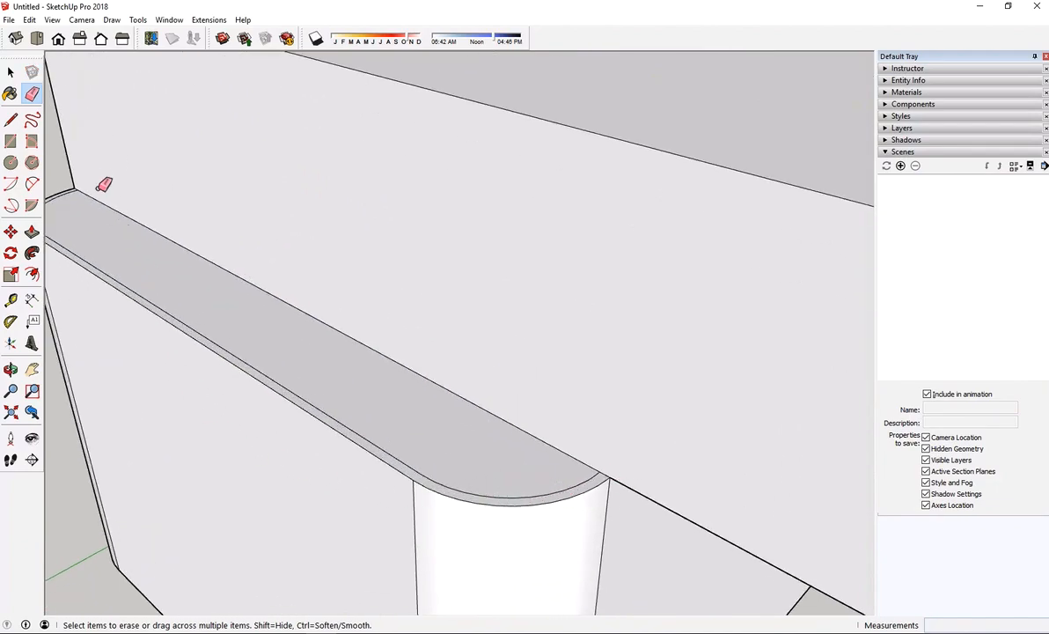
{"action": "scroll", "coordinate": [264, 322], "scroll_direction": "down", "scroll_amount": 3}
{"action": "scroll", "coordinate": [167, 264], "scroll_direction": "up", "scroll_amount": 4}
{"action": "scroll", "coordinate": [164, 267], "scroll_direction": "up", "scroll_amount": 1}
{"action": "scroll", "coordinate": [165, 264], "scroll_direction": "down", "scroll_amount": 1}
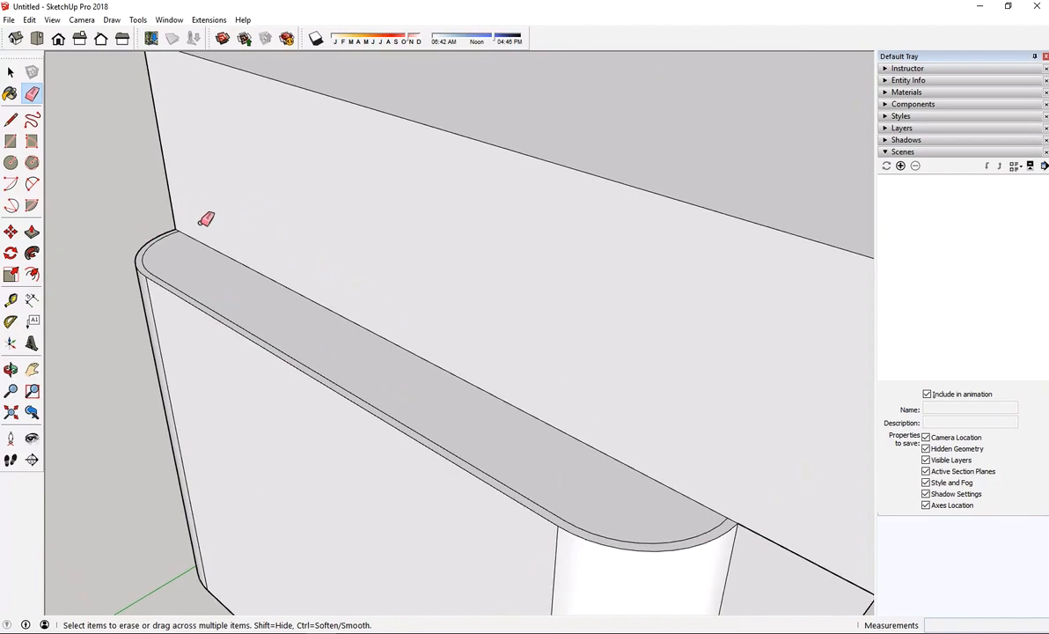
{"action": "scroll", "coordinate": [161, 277], "scroll_direction": "up", "scroll_amount": 1}
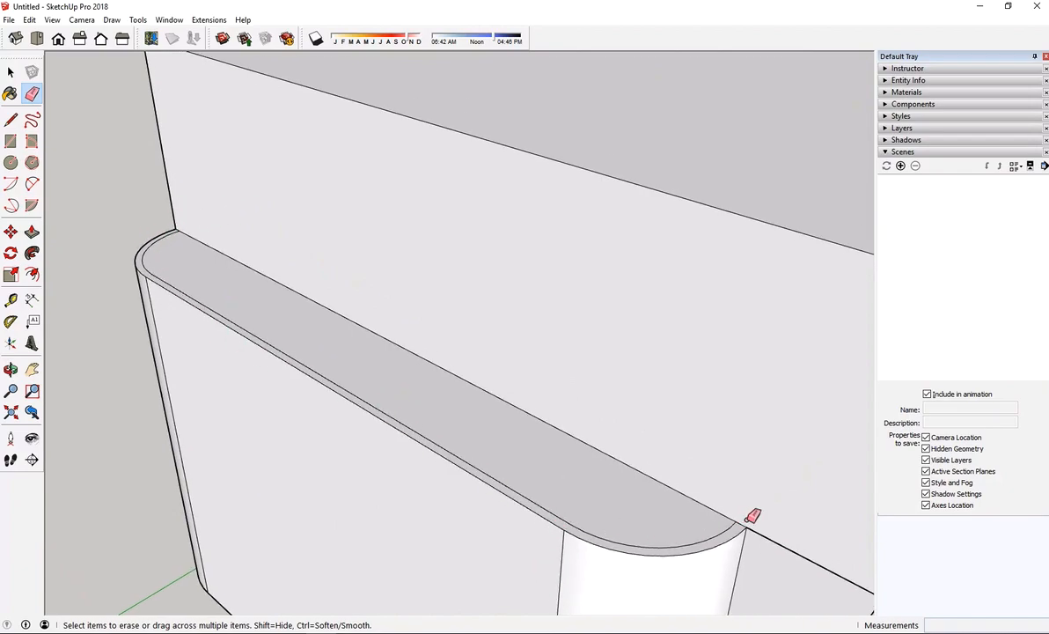
{"action": "key", "text": "space"}
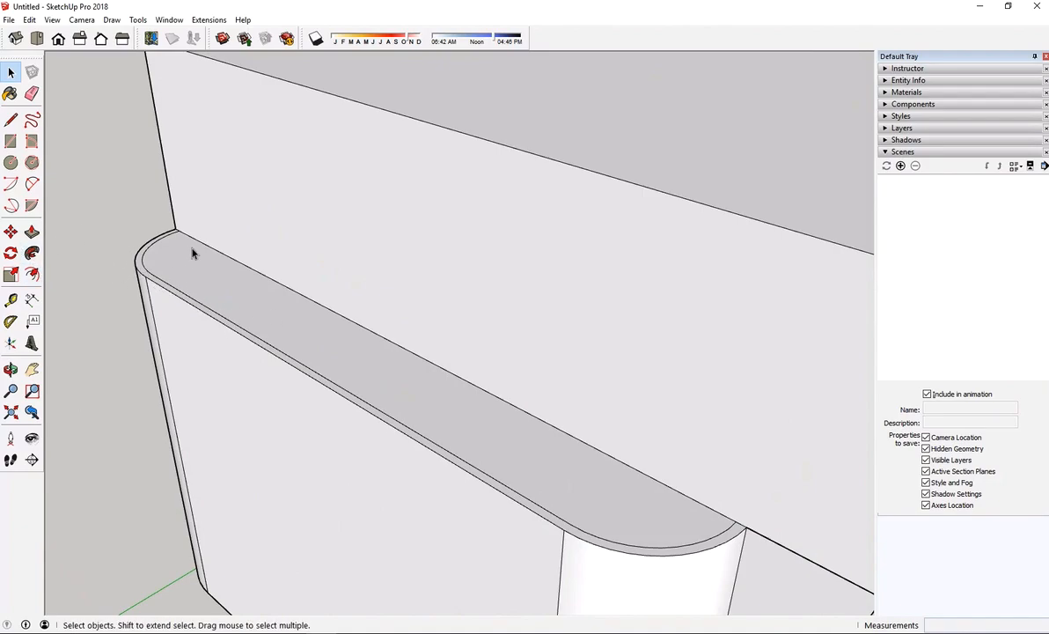
Push/Pull the thin outer strip of the lower roof up 2' to form a parapet
{"action": "left_click", "coordinate": [35, 234]}
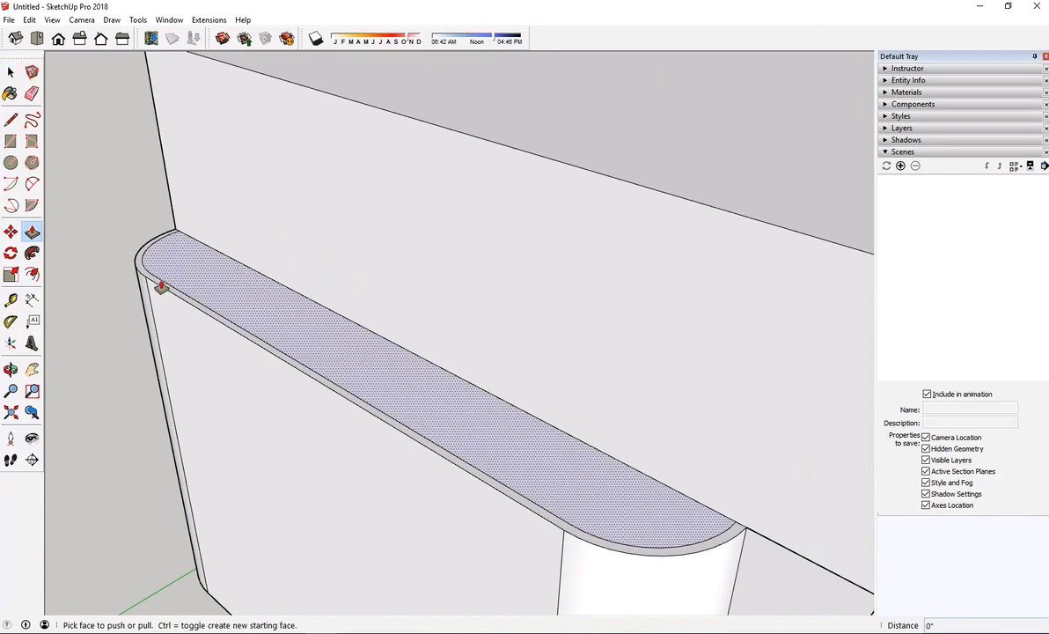
{"action": "left_click_drag", "start_coordinate": [149, 278], "coordinate": [146, 230]}
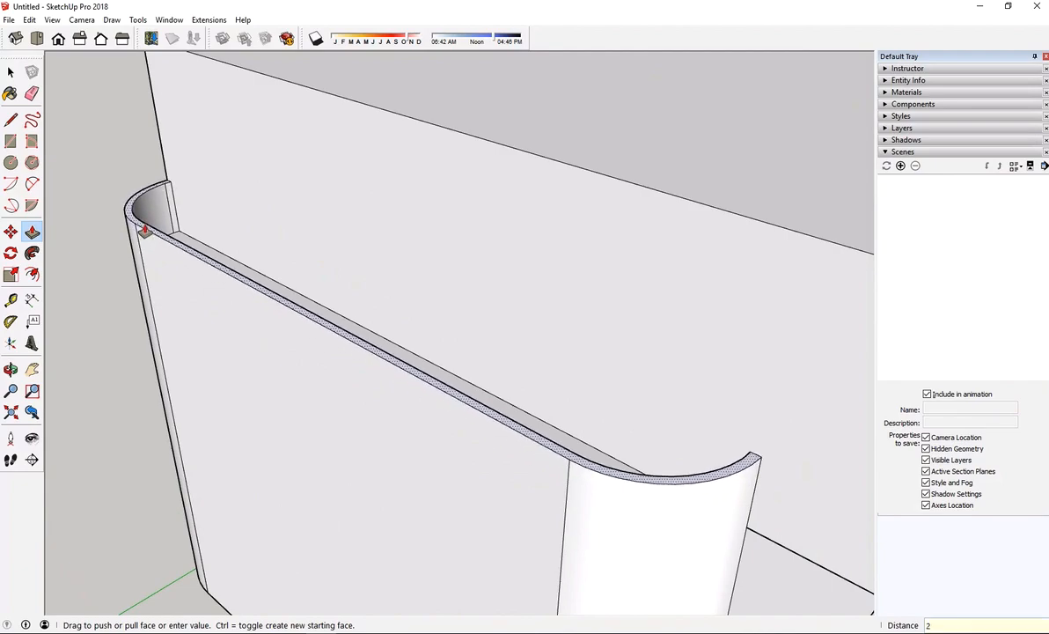
{"action": "key", "text": "Return"}
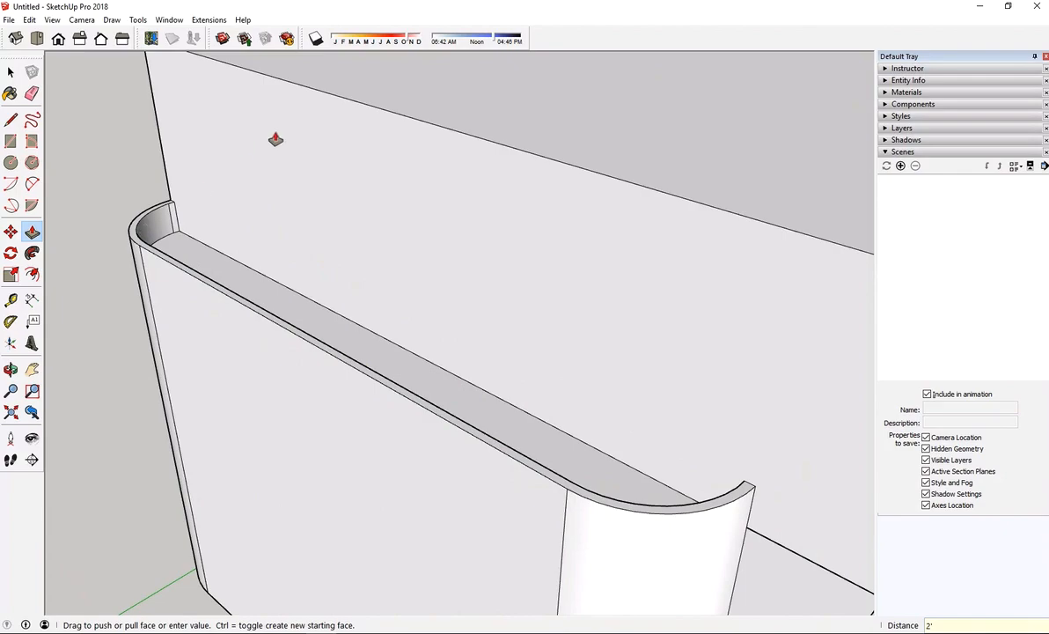
Examine the raised parapet around the lower roof and its junction with the upper block
{"action": "scroll", "coordinate": [281, 189], "scroll_direction": "down", "scroll_amount": 6}
{"action": "middle_click_drag", "start_coordinate": [418, 226], "coordinate": [330, 266]}
{"action": "scroll", "coordinate": [331, 267], "scroll_direction": "up", "scroll_amount": 4}
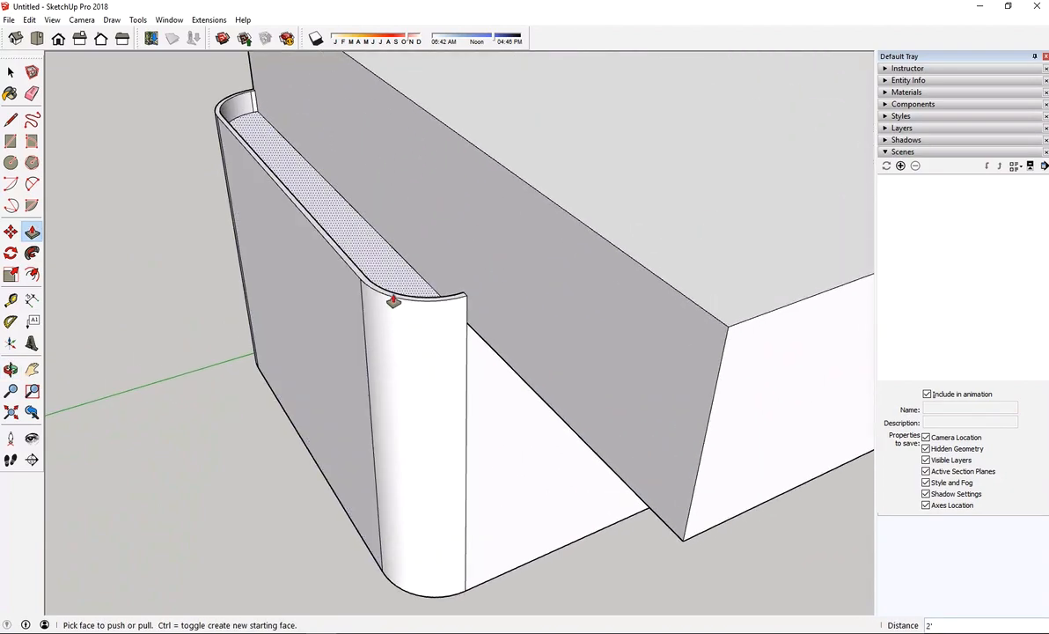
{"action": "scroll", "coordinate": [394, 301], "scroll_direction": "up", "scroll_amount": 3}
{"action": "scroll", "coordinate": [376, 332], "scroll_direction": "down", "scroll_amount": 4}
{"action": "scroll", "coordinate": [375, 332], "scroll_direction": "down", "scroll_amount": 3}
{"action": "mouse_move", "coordinate": [475, 327]}
{"action": "middle_mouse_down"}
{"action": "mouse_move", "coordinate": [389, 194]}
{"action": "mouse_move", "coordinate": [389, 235]}
{"action": "mouse_move", "coordinate": [488, 293]}
{"action": "mouse_move", "coordinate": [705, 262]}
{"action": "mouse_move", "coordinate": [567, 326]}
{"action": "mouse_move", "coordinate": [494, 334]}
{"action": "middle_mouse_up"}
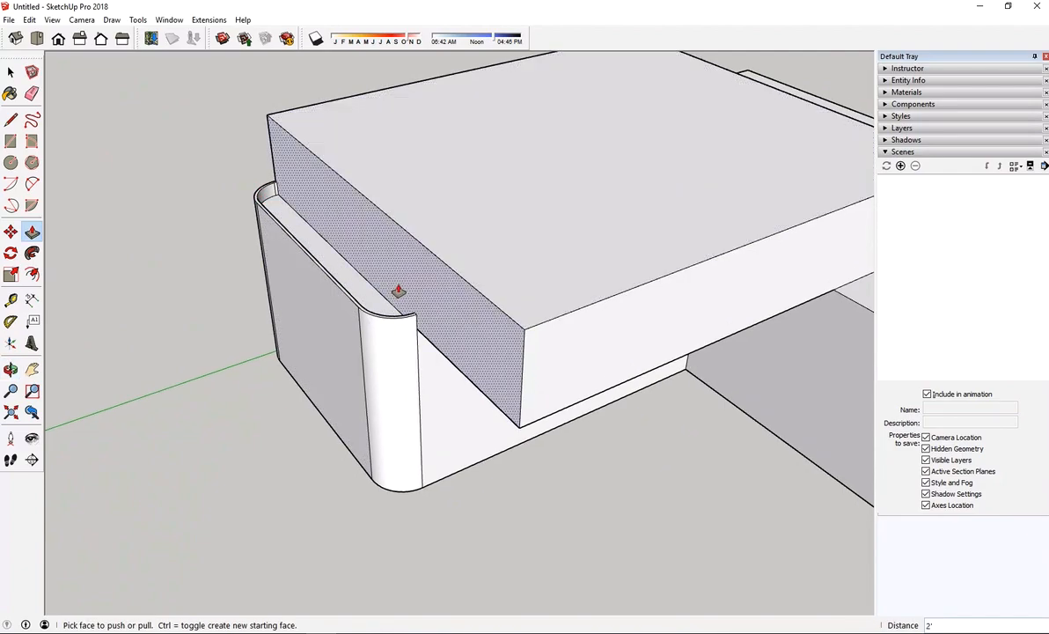
Examine the massing model from several angles, focusing on the upper block's long side wall
{"action": "scroll", "coordinate": [398, 290], "scroll_direction": "down", "scroll_amount": 2}
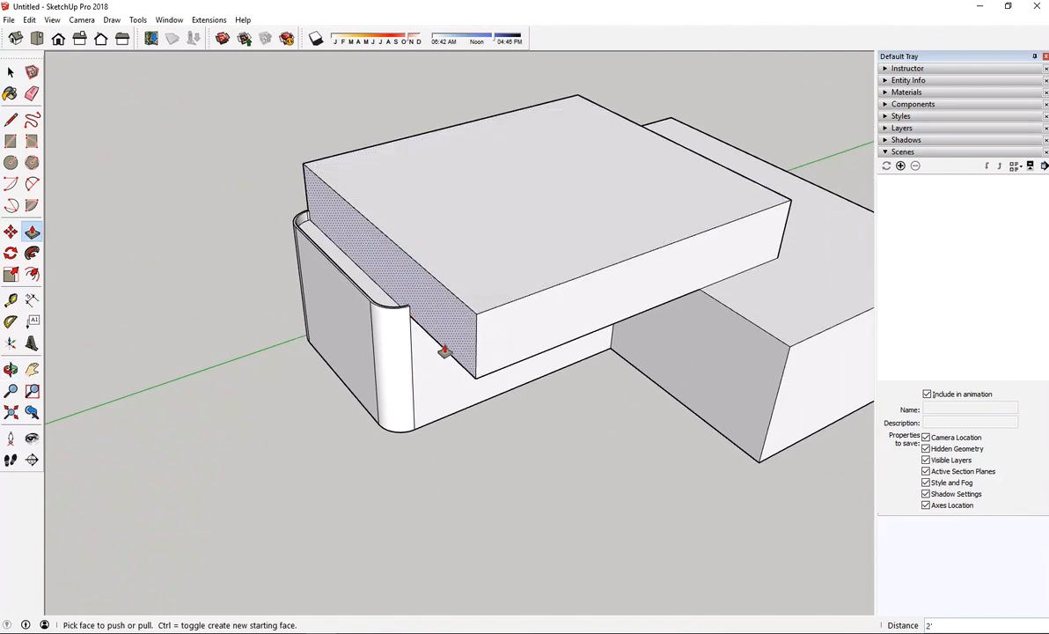
{"action": "scroll", "coordinate": [444, 351], "scroll_direction": "up", "scroll_amount": 3}
{"action": "middle_click_drag", "start_coordinate": [340, 246], "coordinate": [349, 293]}
{"action": "scroll", "coordinate": [349, 294], "scroll_direction": "down", "scroll_amount": 2}
{"action": "middle_click_drag", "start_coordinate": [274, 311], "coordinate": [231, 185]}
{"action": "scroll", "coordinate": [287, 280], "scroll_direction": "down", "scroll_amount": 4}
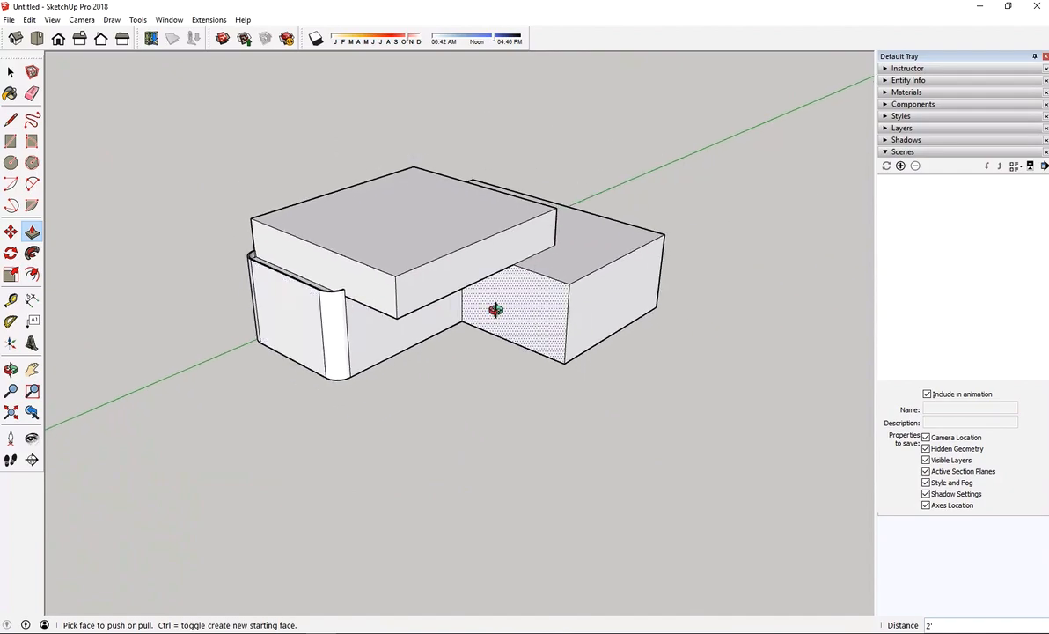
{"action": "middle_click_drag", "start_coordinate": [497, 309], "coordinate": [384, 247]}
{"action": "scroll", "coordinate": [525, 246], "scroll_direction": "up", "scroll_amount": 4}
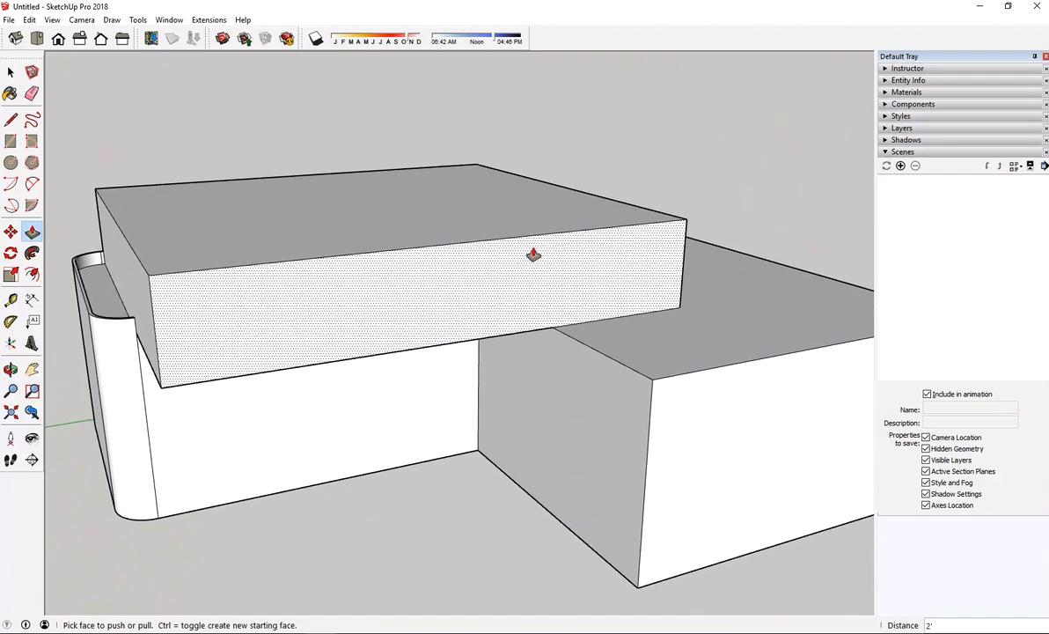
{"action": "scroll", "coordinate": [533, 255], "scroll_direction": "up", "scroll_amount": 1}
{"action": "scroll", "coordinate": [536, 258], "scroll_direction": "down", "scroll_amount": 2}
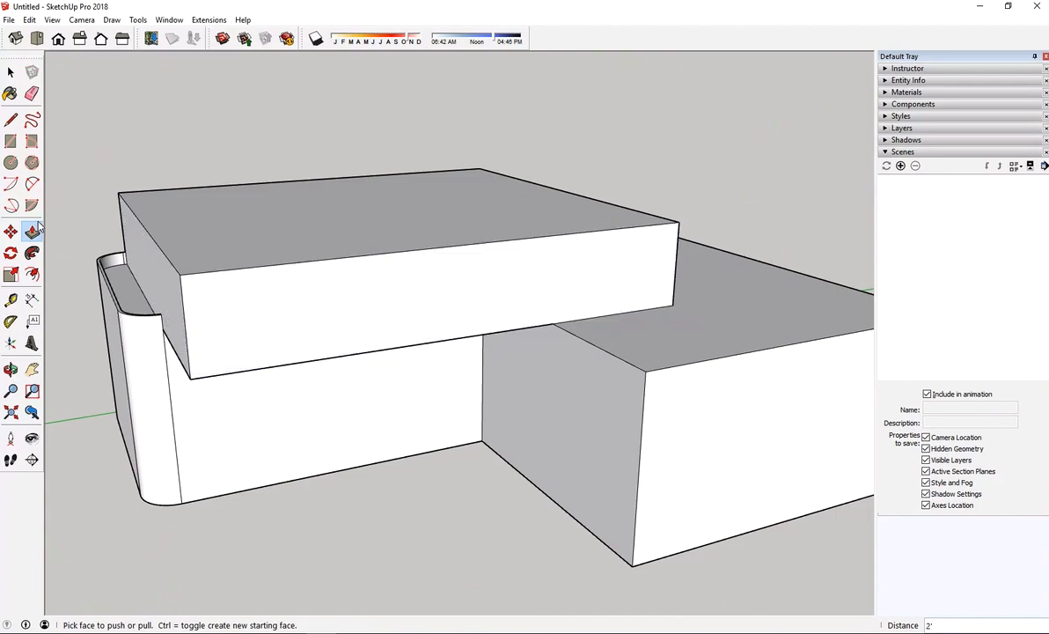
{"action": "left_click", "coordinate": [10, 121]}
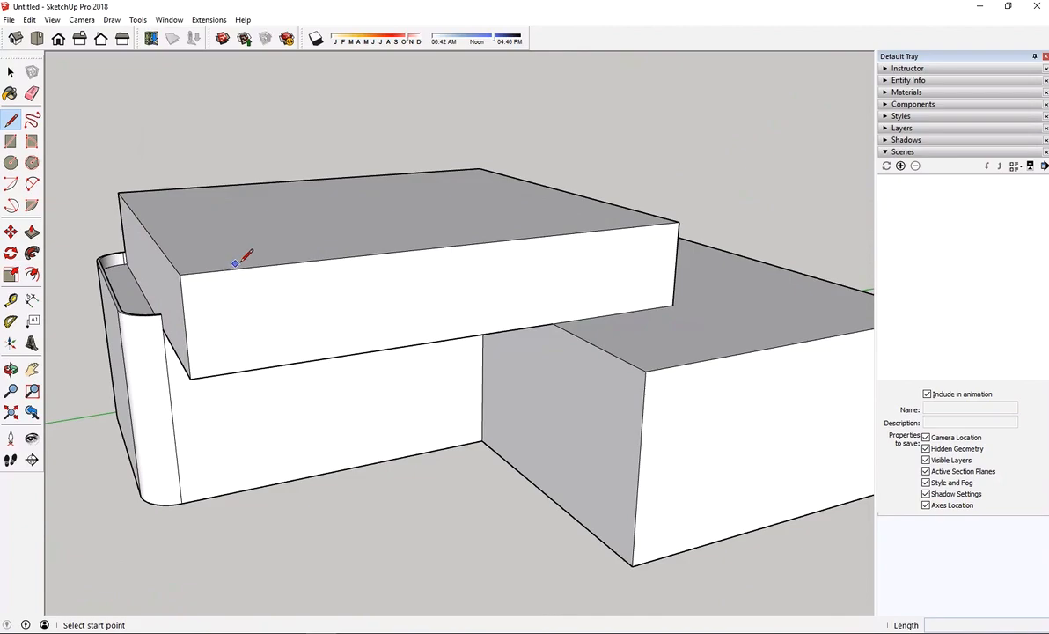
{"action": "left_click", "coordinate": [284, 263]}
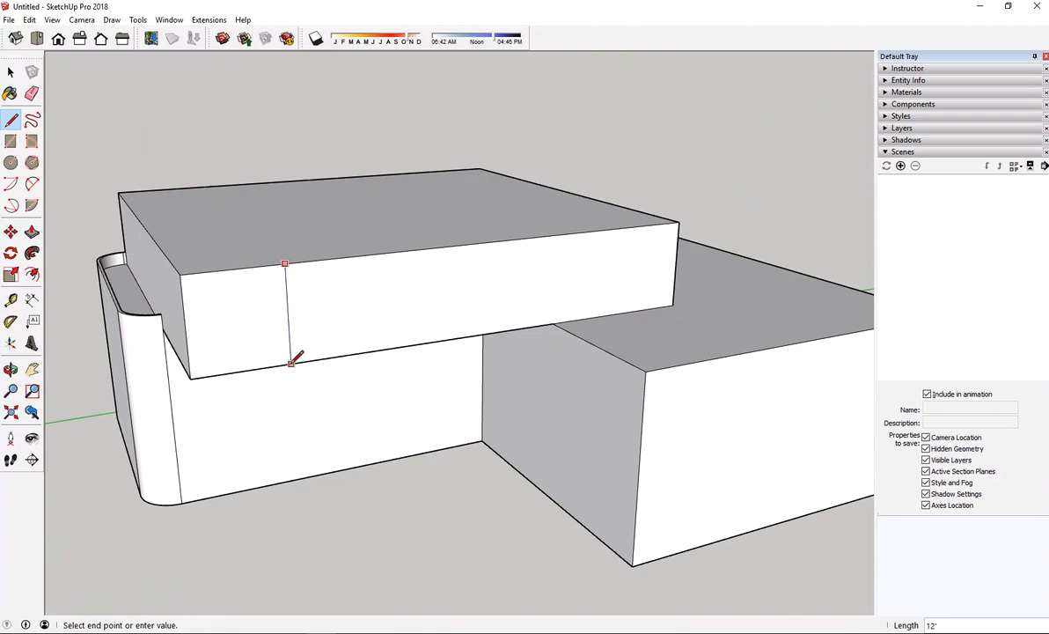
{"action": "left_click", "coordinate": [291, 361]}
{"action": "mouse_move", "coordinate": [290, 362]}
{"action": "middle_mouse_down"}
{"action": "mouse_move", "coordinate": [288, 231]}
{"action": "mouse_move", "coordinate": [325, 217]}
{"action": "middle_mouse_up"}
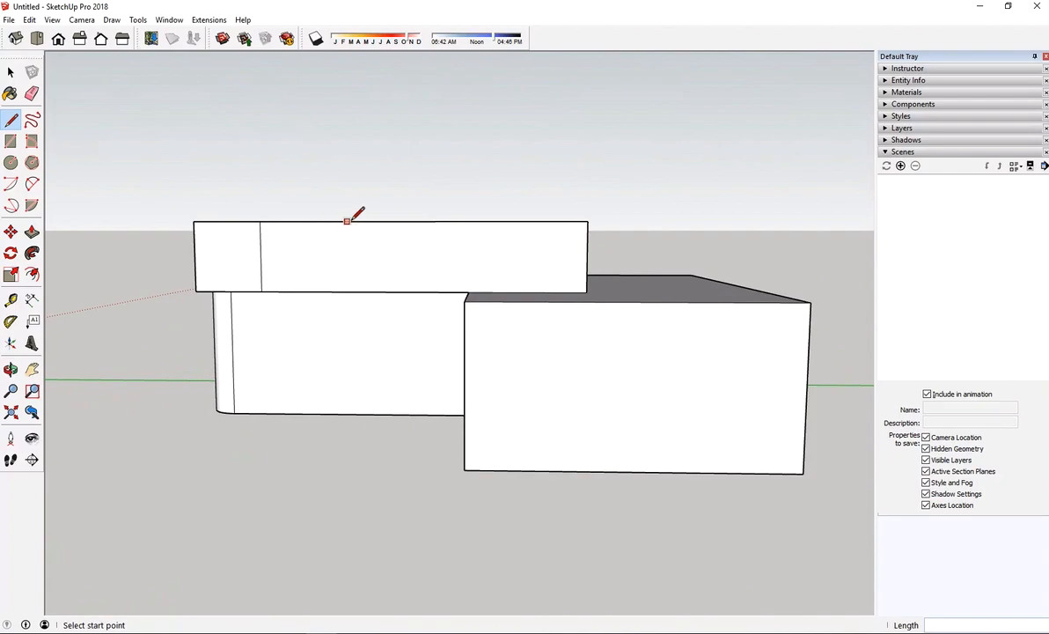
{"action": "left_click", "coordinate": [422, 221]}
{"action": "left_click", "coordinate": [424, 291]}
{"action": "key", "text": "ctrl+z"}
{"action": "key", "text": "ctrl+z"}
Divide the upper block's long side wall into four equal panels with full-height vertical lines at its midpoint and quarter points
{"action": "left_click", "coordinate": [388, 221]}
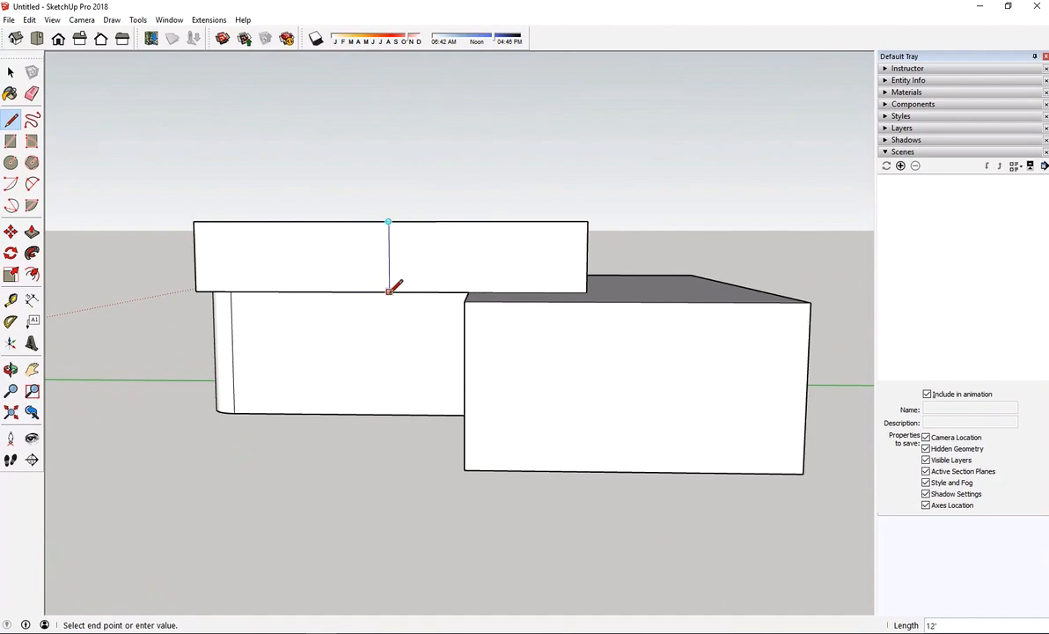
{"action": "left_click", "coordinate": [389, 291]}
{"action": "left_click", "coordinate": [291, 221]}
{"action": "left_click", "coordinate": [292, 291]}
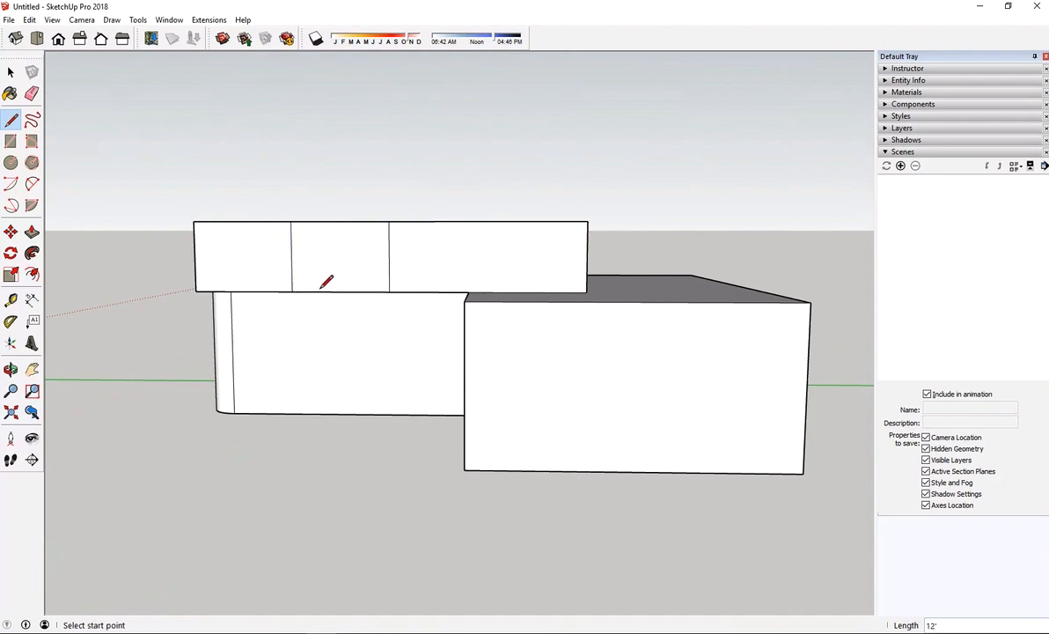
{"action": "left_click", "coordinate": [488, 221]}
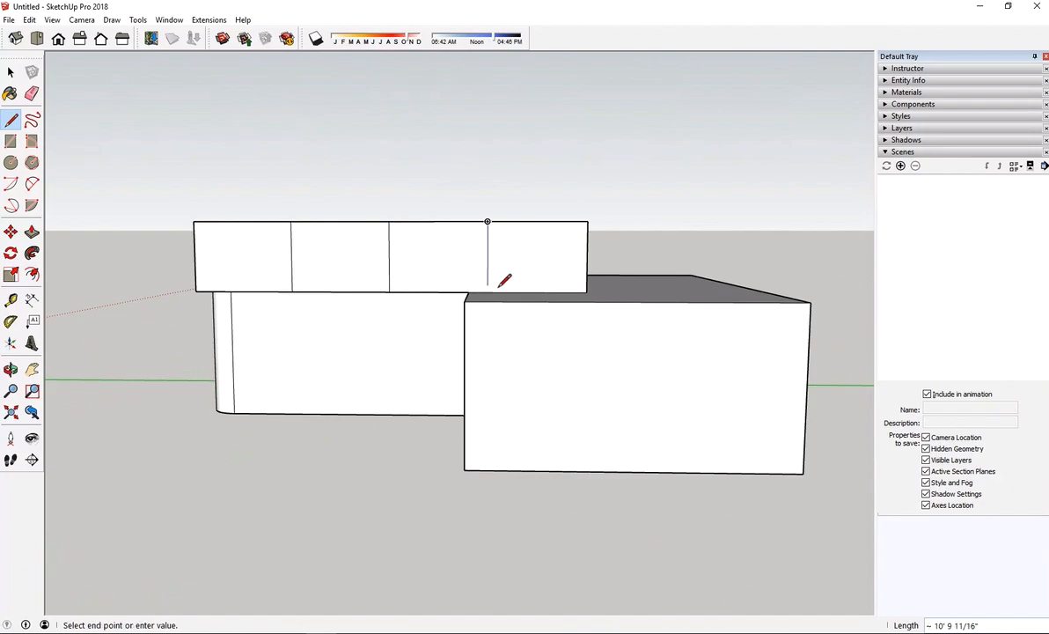
{"action": "middle_click_drag", "start_coordinate": [504, 279], "coordinate": [653, 296]}
Offset the outline of the wall panel nearest the curved parapet inward by 3'
{"action": "scroll", "coordinate": [530, 280], "scroll_direction": "up", "scroll_amount": 4}
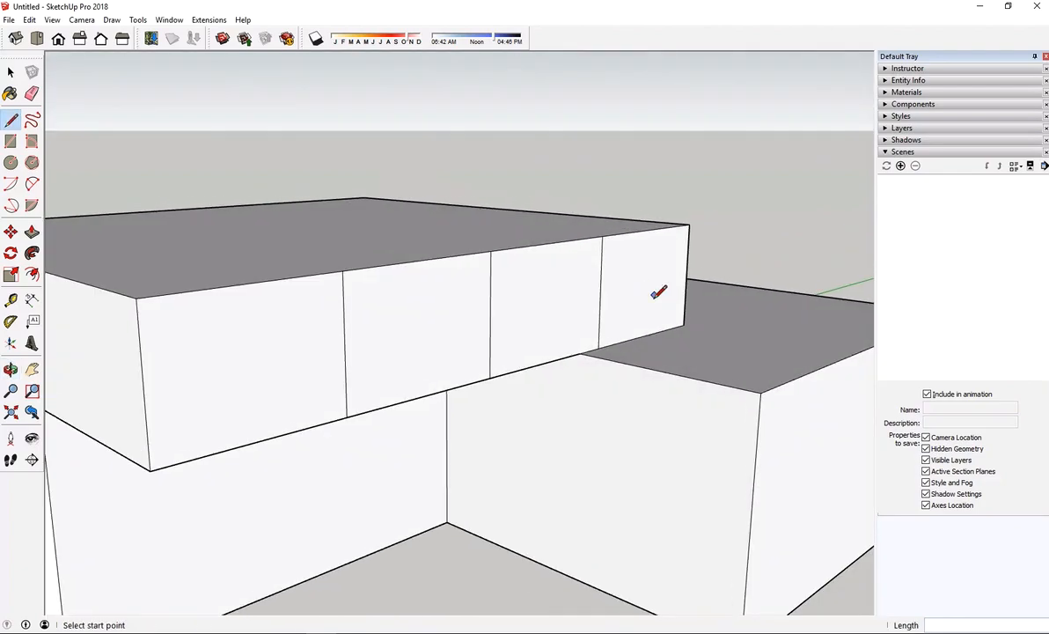
{"action": "scroll", "coordinate": [653, 296], "scroll_direction": "up", "scroll_amount": 1}
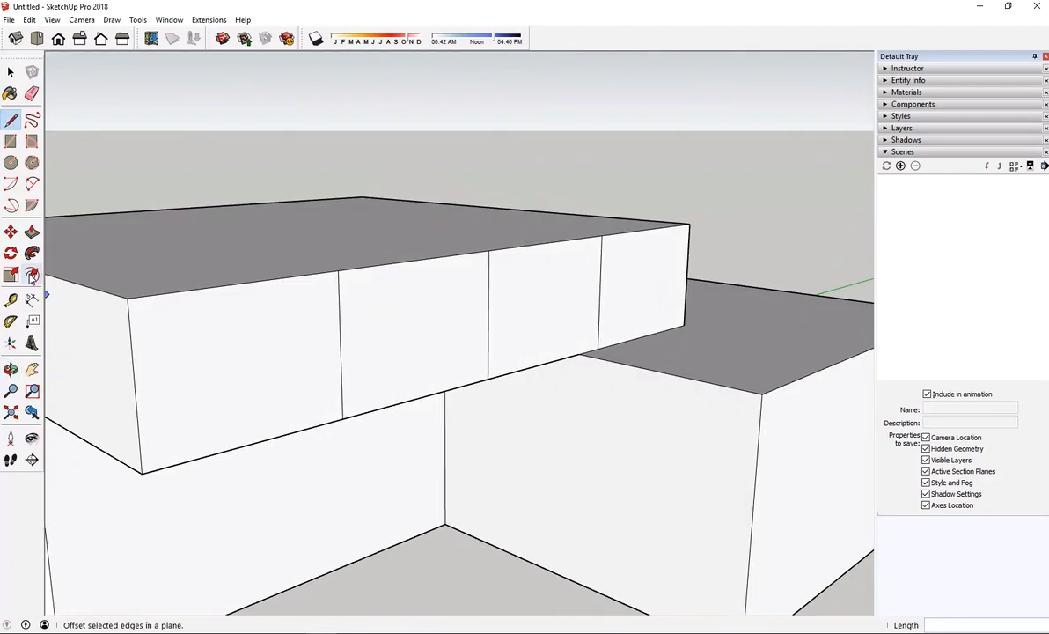
{"action": "left_click", "coordinate": [32, 276]}
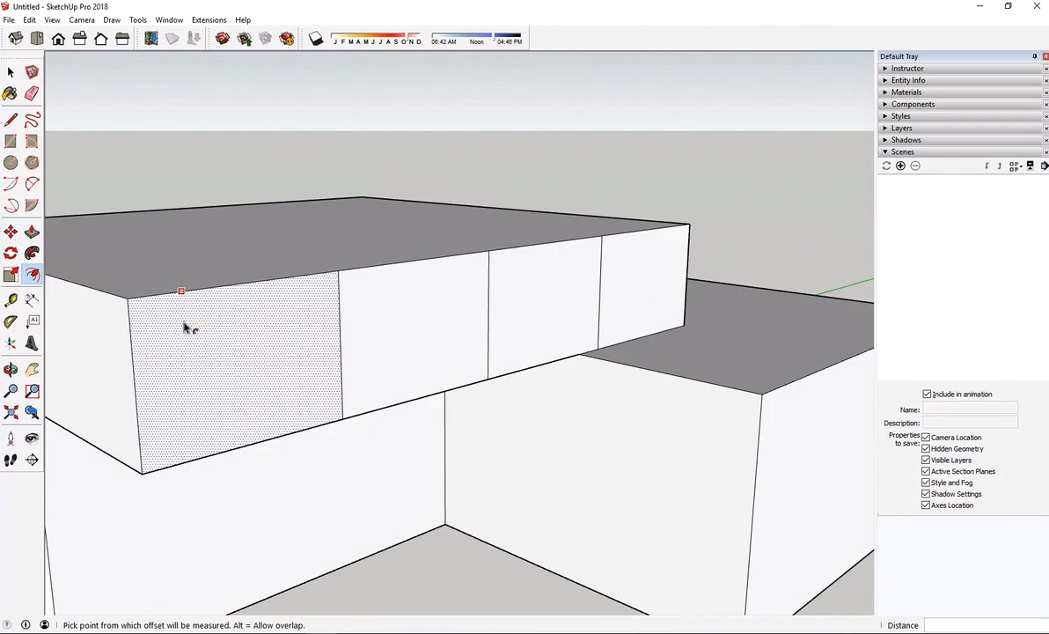
{"action": "left_click", "coordinate": [185, 327]}
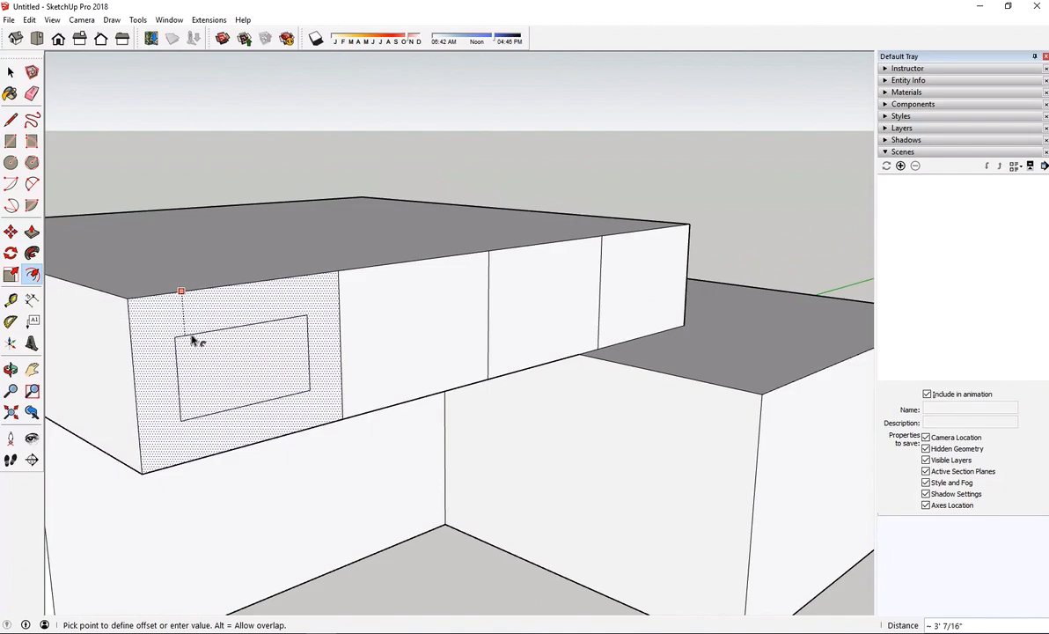
{"action": "type", "text": "3'"}
{"action": "key", "text": "Return"}
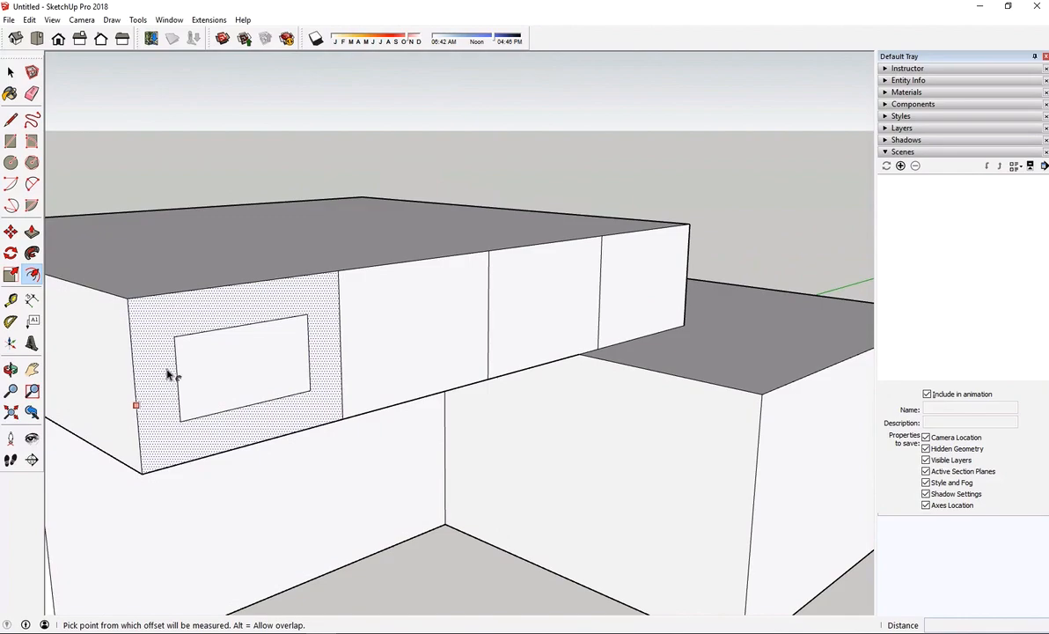
Repeat the same 3' inward offset on the other three wall panels to outline their windows
{"action": "double_click", "coordinate": [419, 328]}
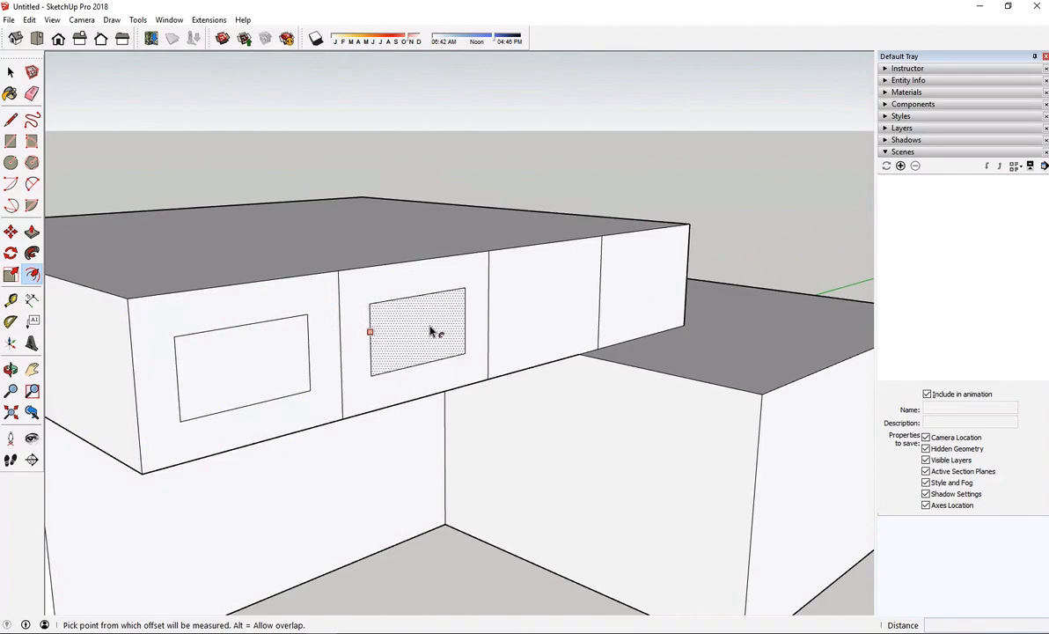
{"action": "double_click", "coordinate": [521, 312]}
{"action": "double_click", "coordinate": [652, 286]}
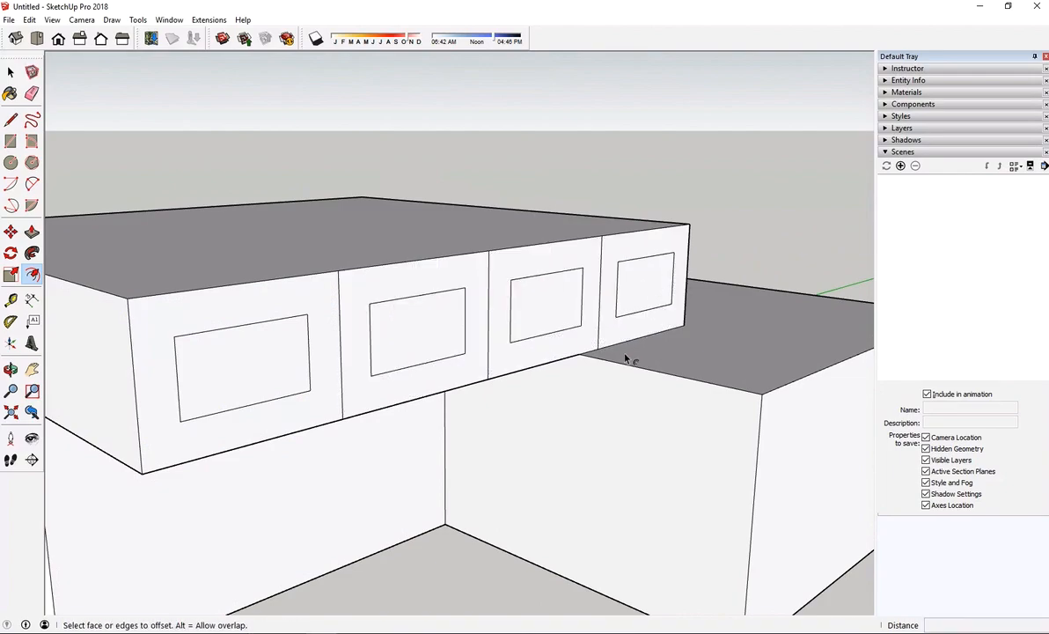
Try erasing the vertical dividing lines between the four window rectangles with the Eraser, and undo the erasures
{"action": "middle_click_drag", "start_coordinate": [737, 374], "coordinate": [553, 166]}
{"action": "left_click_drag", "start_coordinate": [492, 207], "coordinate": [255, 197]}
{"action": "key", "text": "f"}
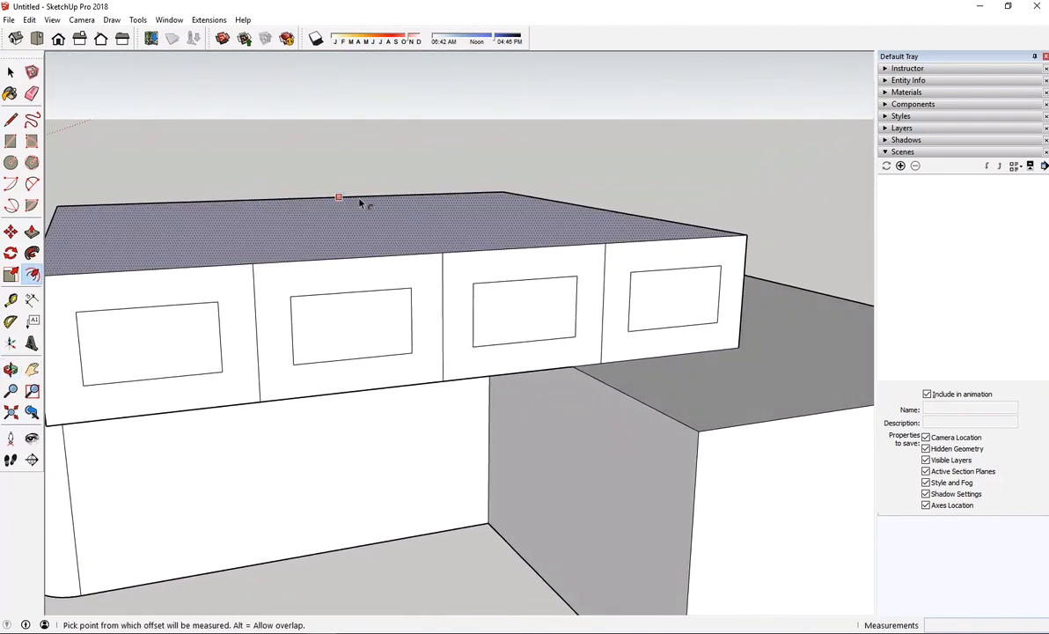
{"action": "left_click", "coordinate": [33, 95]}
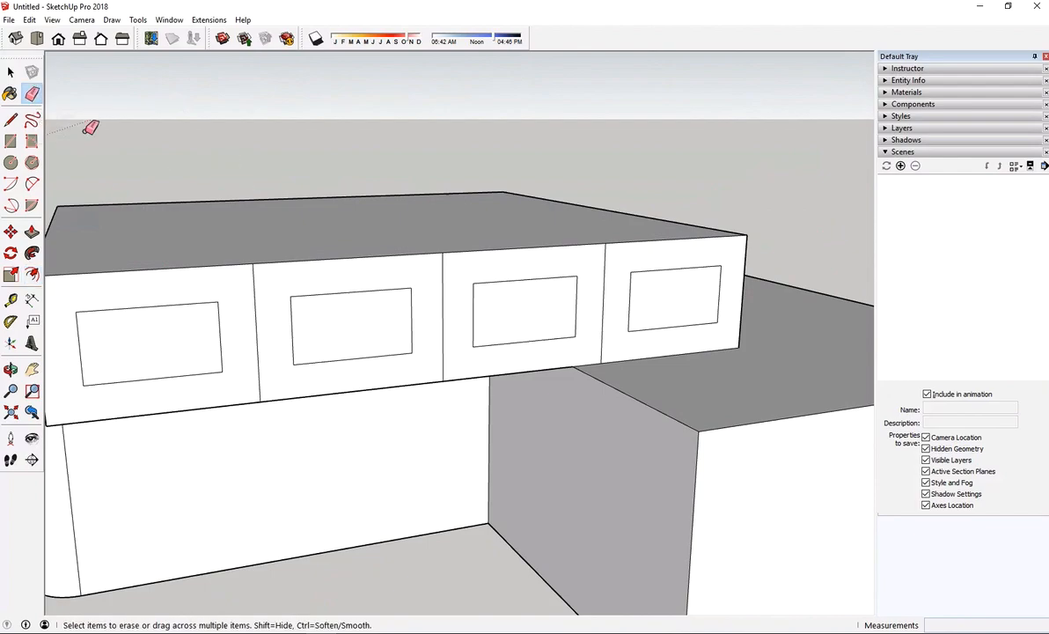
{"action": "middle_click_drag", "start_coordinate": [227, 311], "coordinate": [288, 293]}
{"action": "left_click", "coordinate": [284, 298]}
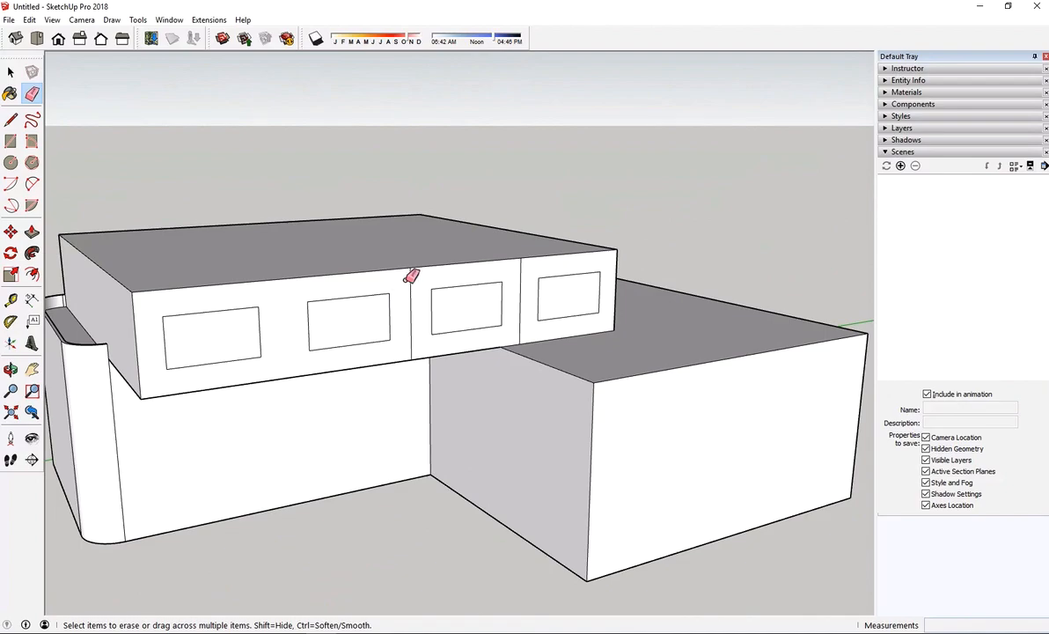
{"action": "left_click", "coordinate": [411, 278]}
{"action": "left_click", "coordinate": [520, 267]}
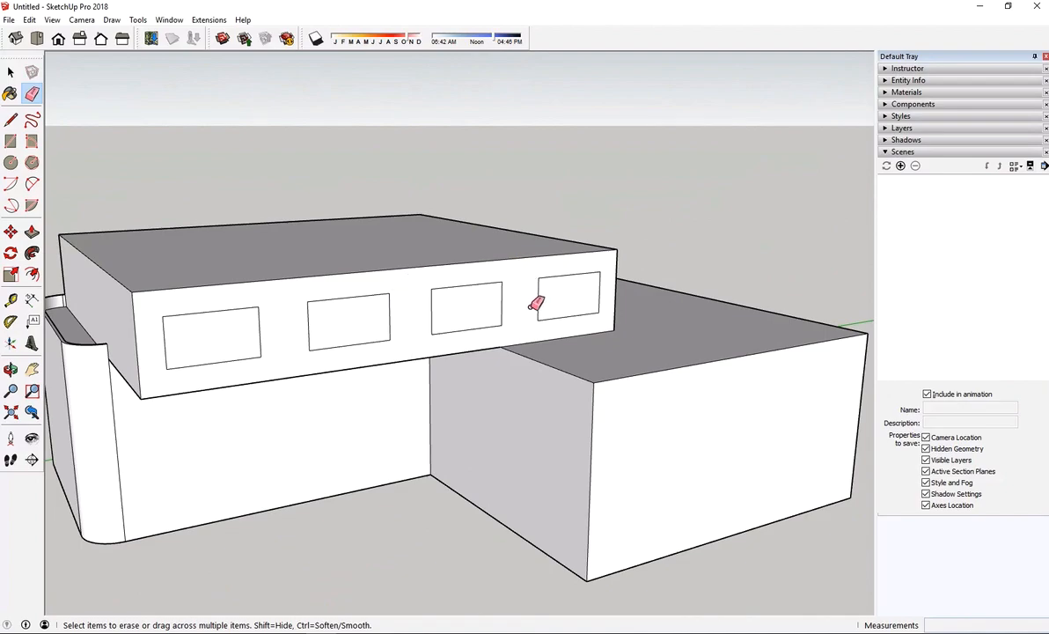
{"action": "key", "text": "ctrl+z"}
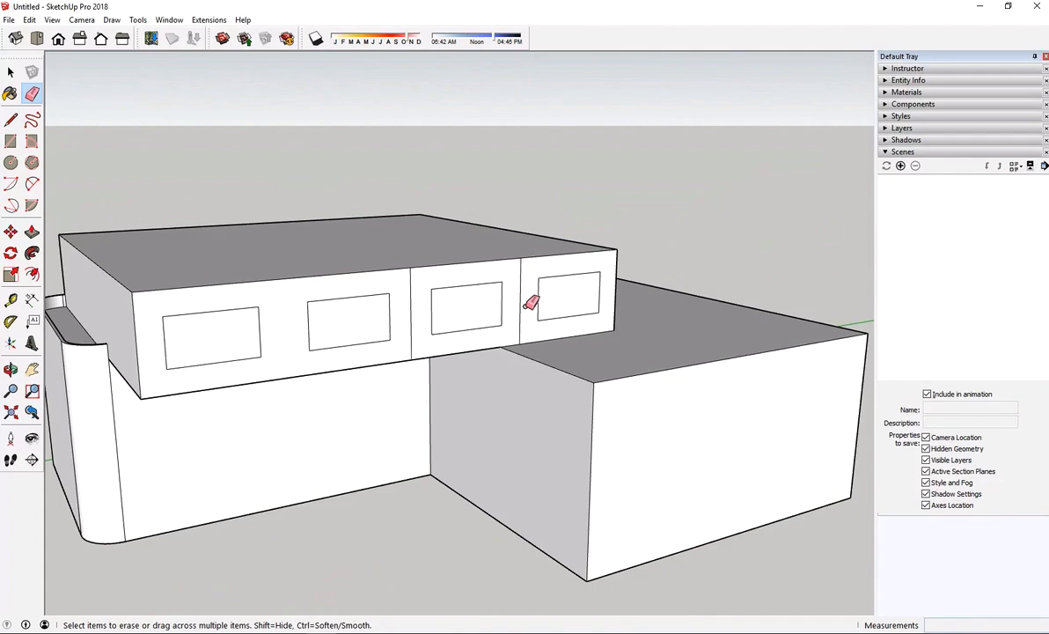
{"action": "key", "text": "ctrl+z"}
Try selecting and deleting the dividing line between the two window rectangles nearest the curved parapet
{"action": "key", "text": "super"}
{"action": "left_click", "coordinate": [13, 73]}
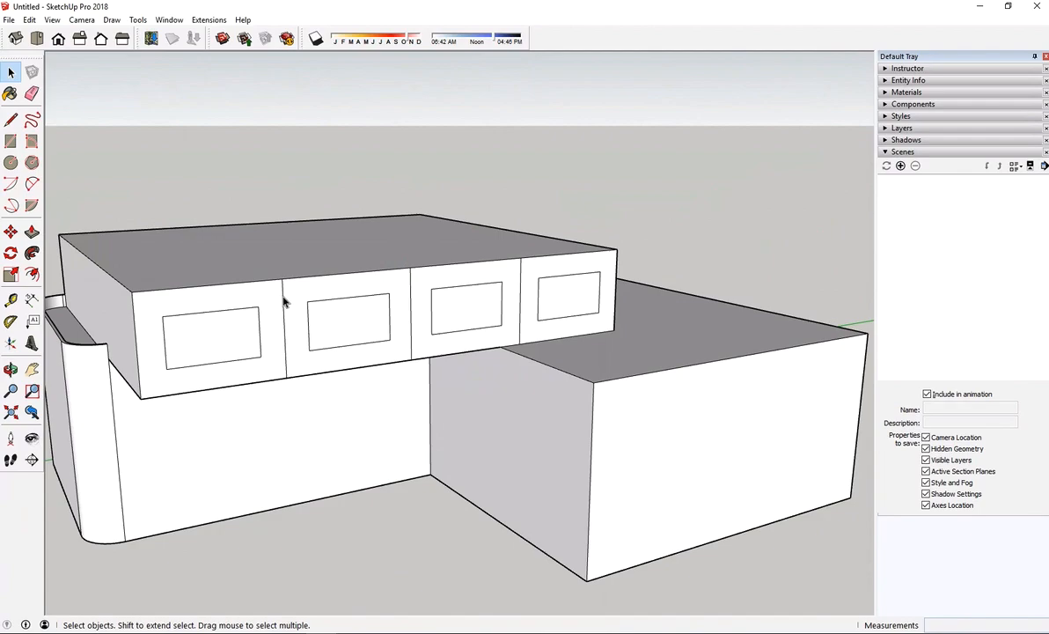
{"action": "left_click", "coordinate": [284, 302]}
{"action": "key", "text": "Delete"}
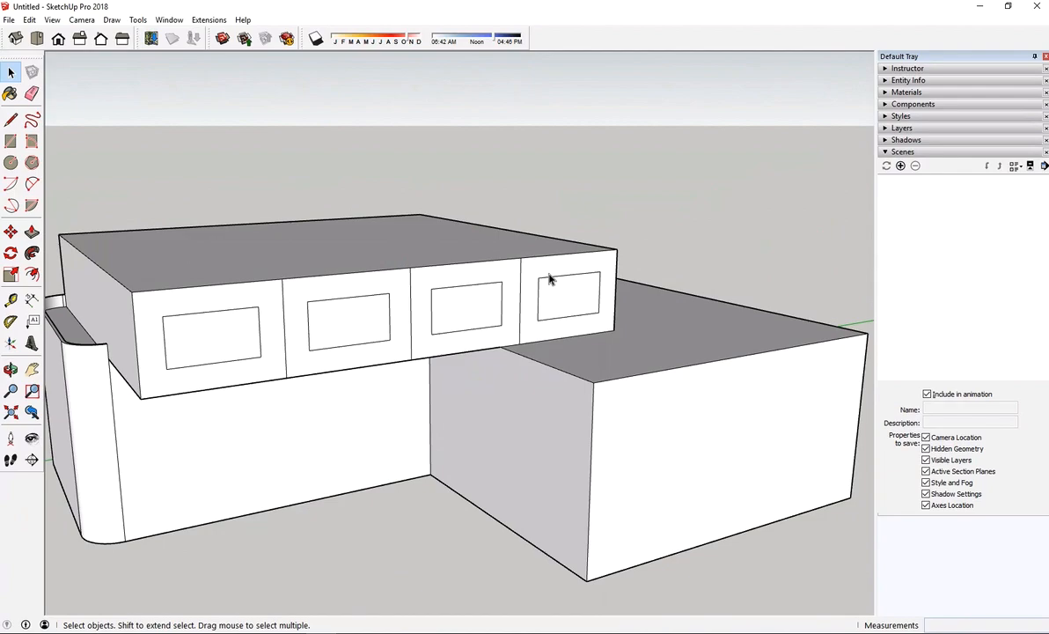
Erase all three vertical dividing lines from the upper block's wall, keeping the four window rectangles
{"action": "left_click", "coordinate": [32, 94]}
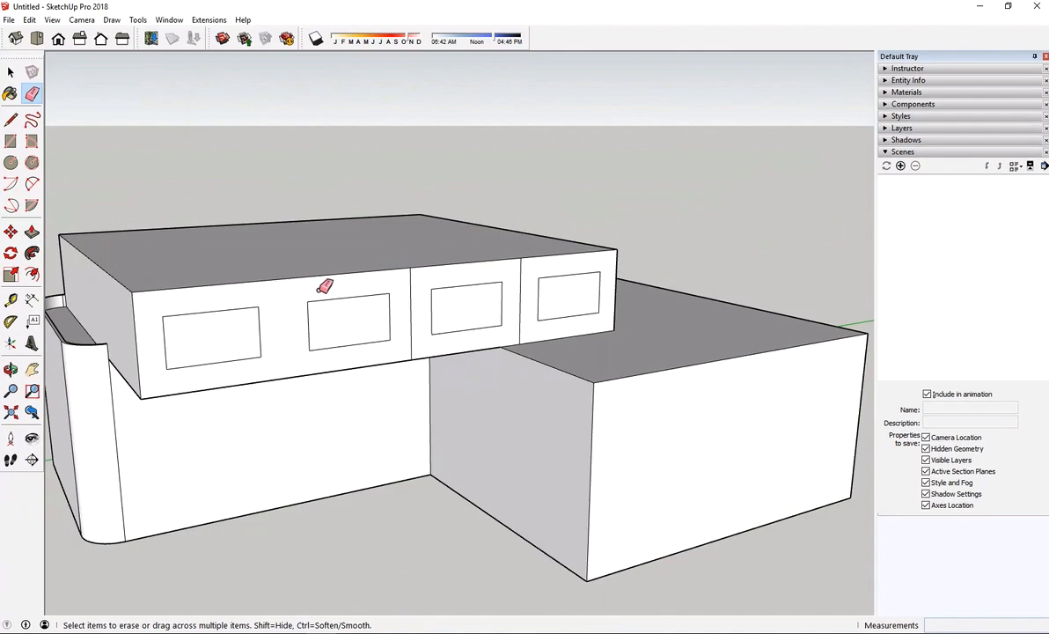
{"action": "left_click", "coordinate": [410, 268]}
{"action": "left_click", "coordinate": [520, 264]}
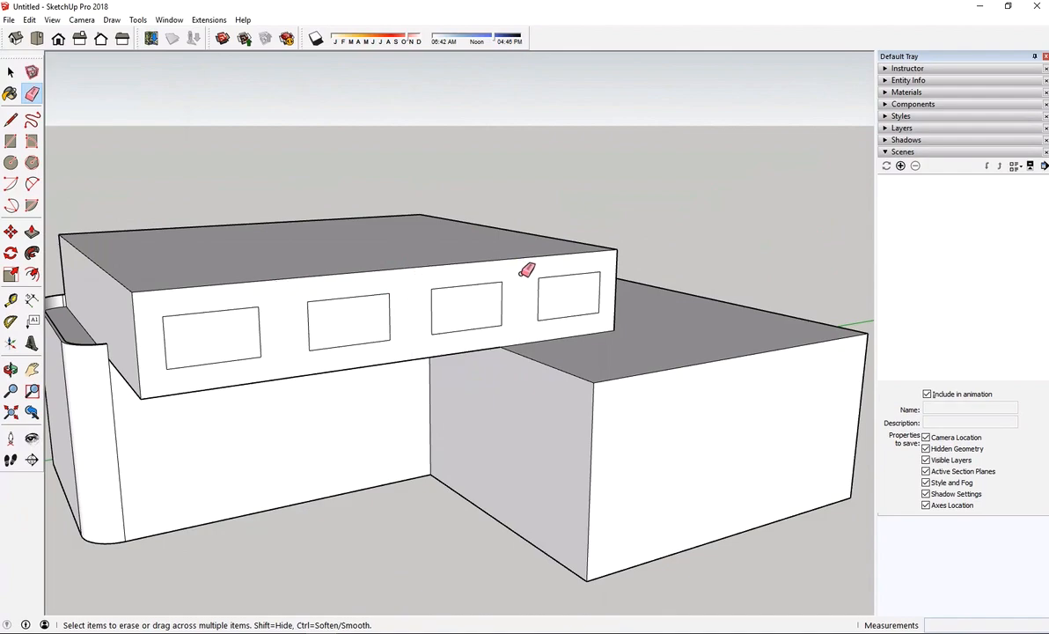
{"action": "key", "text": "space"}
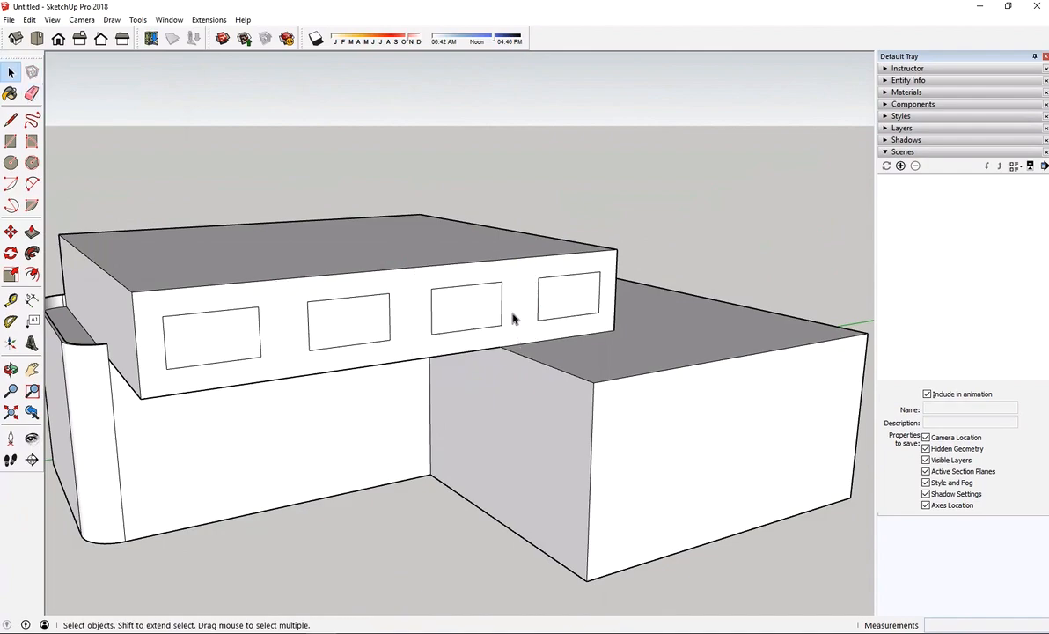
Join the upper and lower corners of the two window rectangles nearest the curved parapet with horizontal lines
{"action": "middle_click_drag", "start_coordinate": [298, 331], "coordinate": [293, 299]}
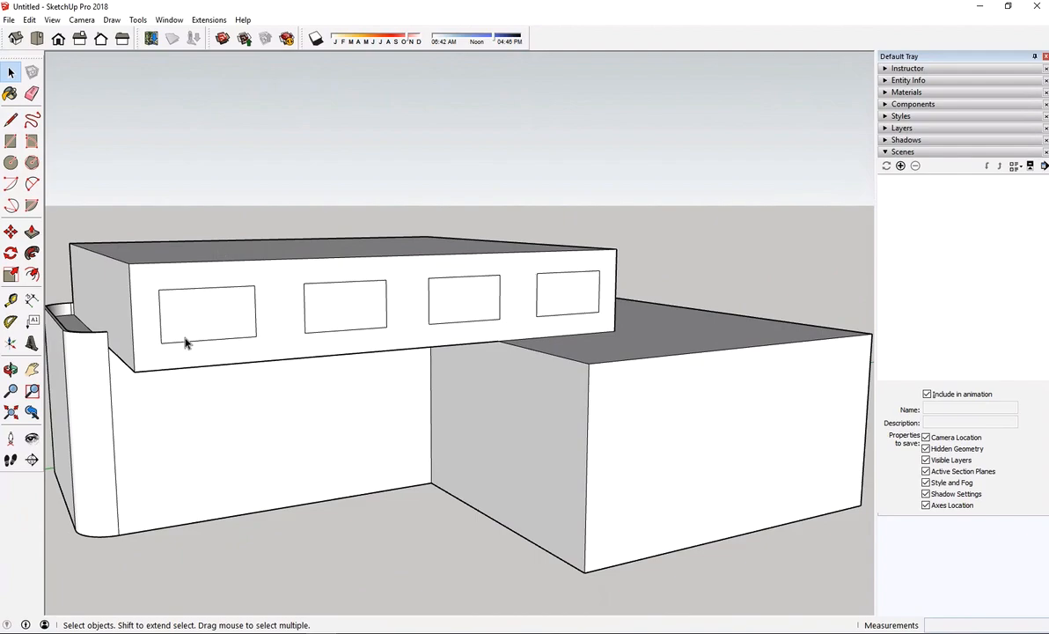
{"action": "middle_click_drag", "start_coordinate": [470, 293], "coordinate": [299, 280]}
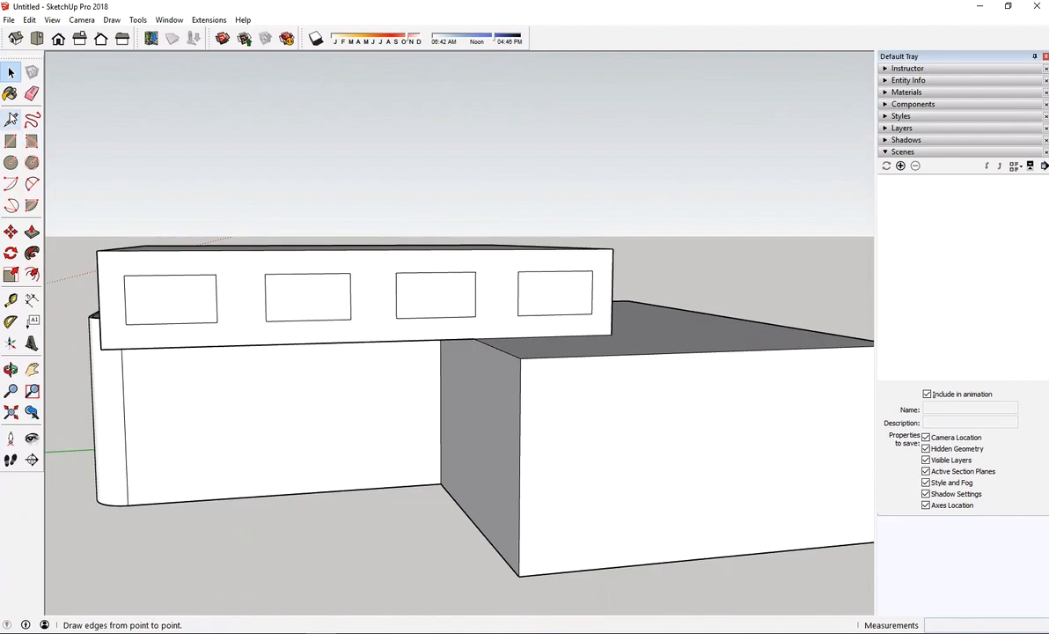
{"action": "left_click", "coordinate": [10, 119]}
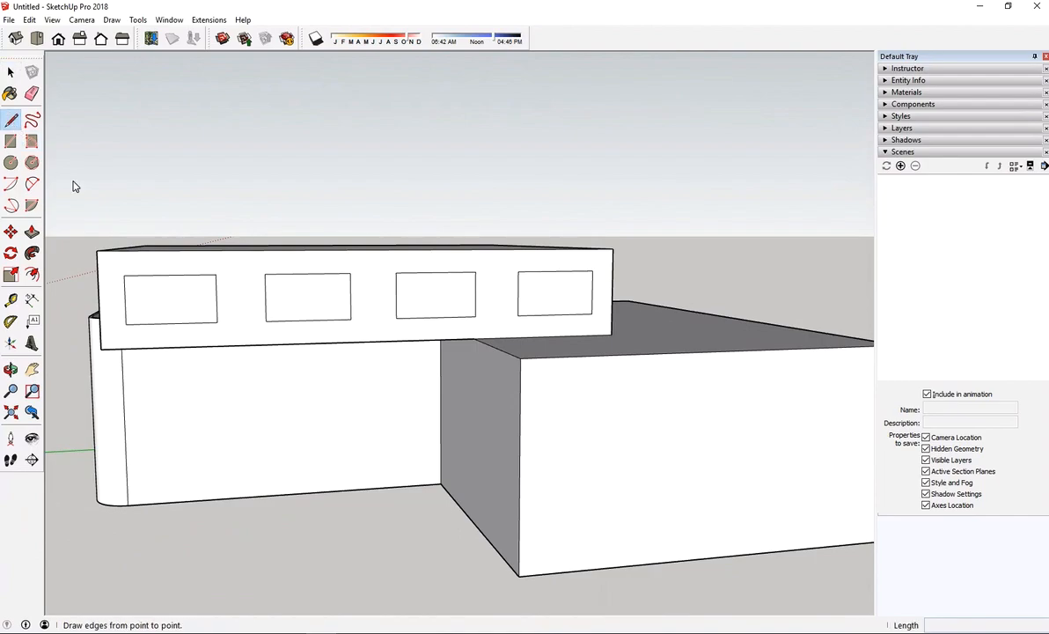
{"action": "left_click", "coordinate": [215, 274]}
{"action": "left_click", "coordinate": [215, 323]}
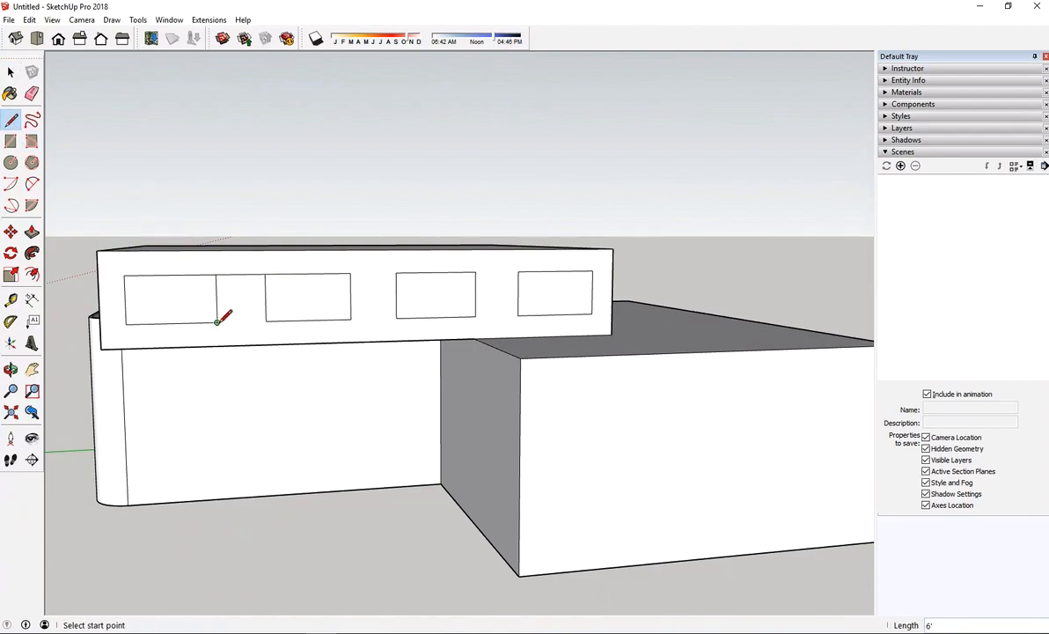
{"action": "left_click", "coordinate": [215, 322]}
{"action": "left_click", "coordinate": [265, 322]}
Draw horizontal lines across the remaining two gaps, joining the window rectangles' upper and lower corners into one continuous band
{"action": "left_click", "coordinate": [349, 274]}
{"action": "left_click", "coordinate": [350, 321]}
{"action": "left_click", "coordinate": [350, 320]}
{"action": "left_click", "coordinate": [396, 319]}
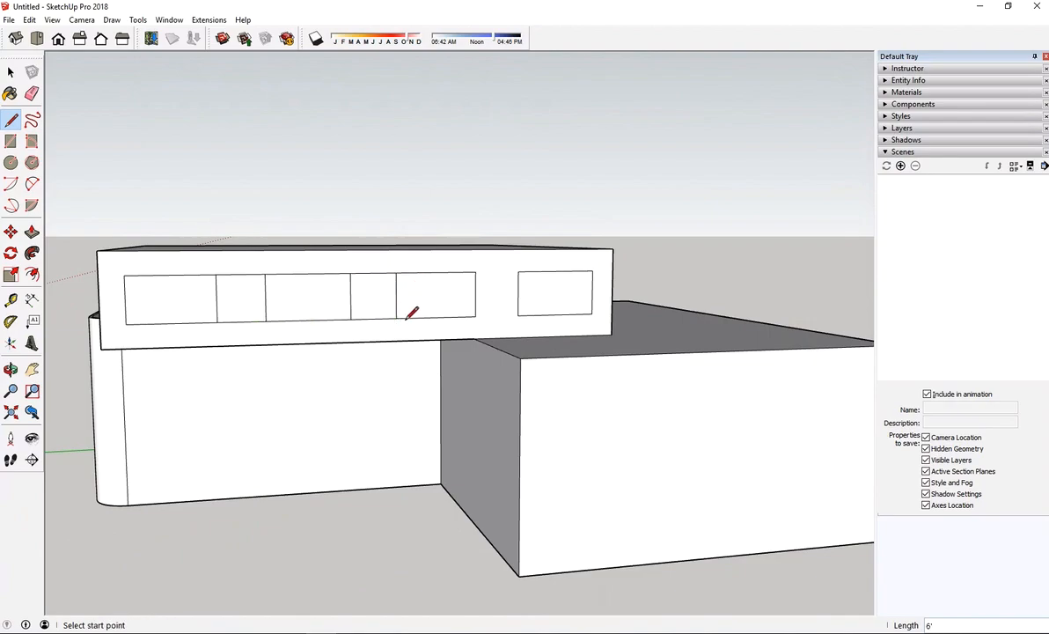
{"action": "left_click", "coordinate": [476, 273]}
{"action": "left_click", "coordinate": [517, 271]}
{"action": "left_click", "coordinate": [518, 314]}
{"action": "left_click", "coordinate": [475, 316]}
Offset the outline of the window rectangle nearest the curved parapet inward by 5"
{"action": "mouse_move", "coordinate": [183, 407]}
{"action": "middle_mouse_down"}
{"action": "mouse_move", "coordinate": [485, 377]}
{"action": "mouse_move", "coordinate": [403, 384]}
{"action": "mouse_move", "coordinate": [330, 434]}
{"action": "mouse_move", "coordinate": [201, 381]}
{"action": "middle_mouse_up"}
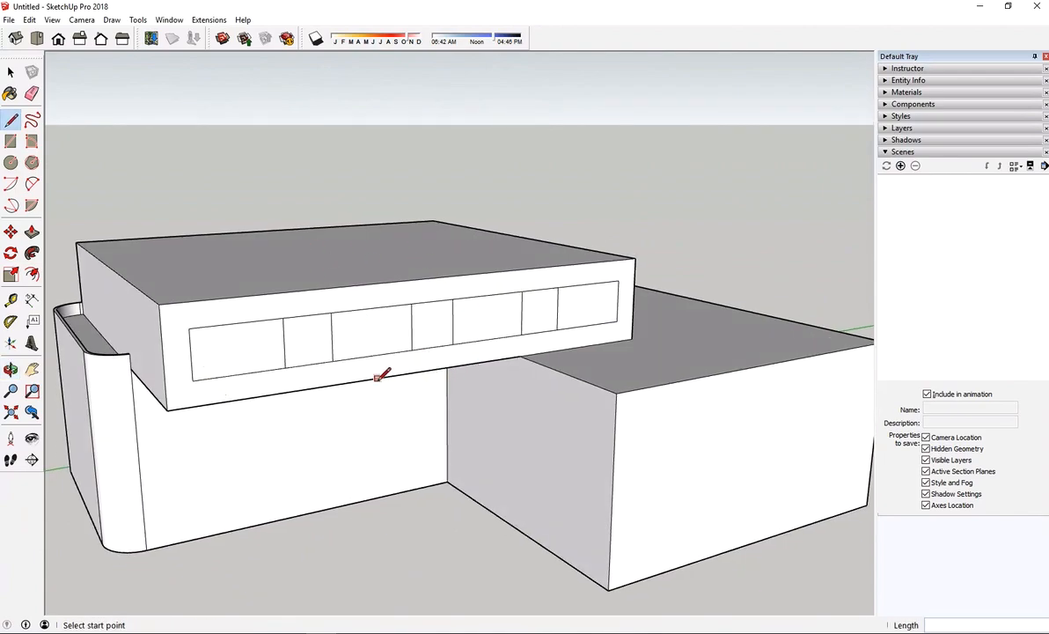
{"action": "scroll", "coordinate": [363, 332], "scroll_direction": "up", "scroll_amount": 4}
{"action": "scroll", "coordinate": [366, 331], "scroll_direction": "down", "scroll_amount": 4}
{"action": "scroll", "coordinate": [200, 332], "scroll_direction": "up", "scroll_amount": 4}
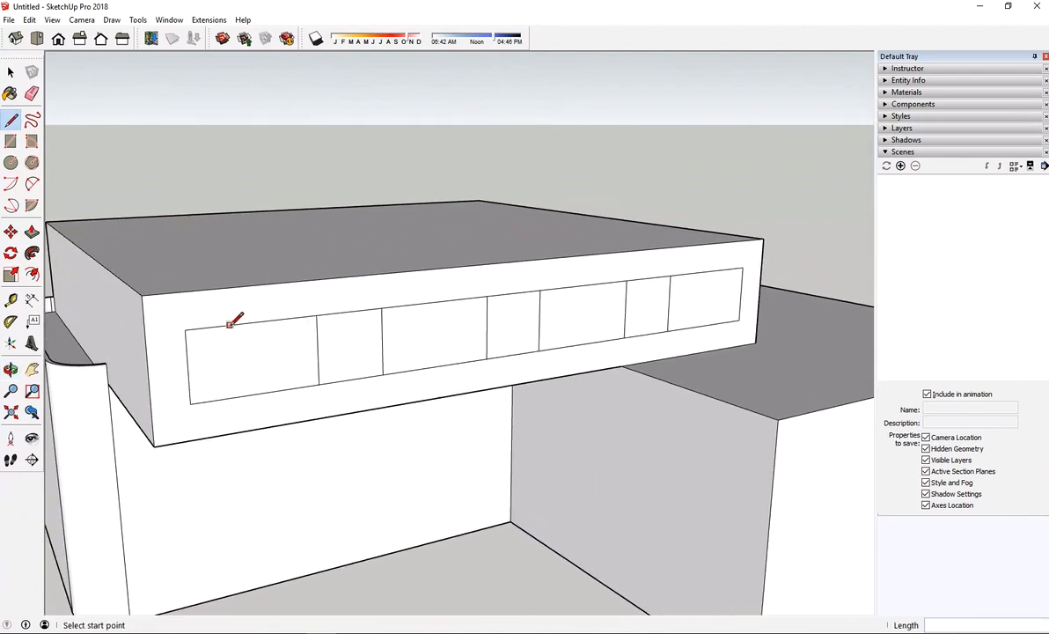
{"action": "scroll", "coordinate": [273, 318], "scroll_direction": "up", "scroll_amount": 5}
{"action": "key", "text": "space"}
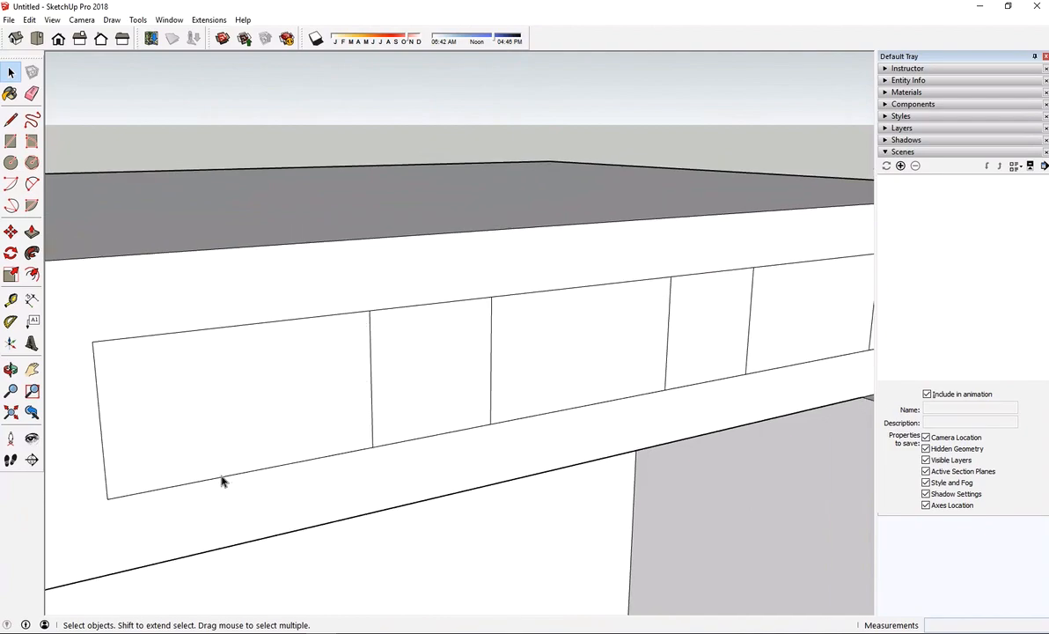
{"action": "middle_click_drag", "start_coordinate": [269, 385], "coordinate": [318, 307]}
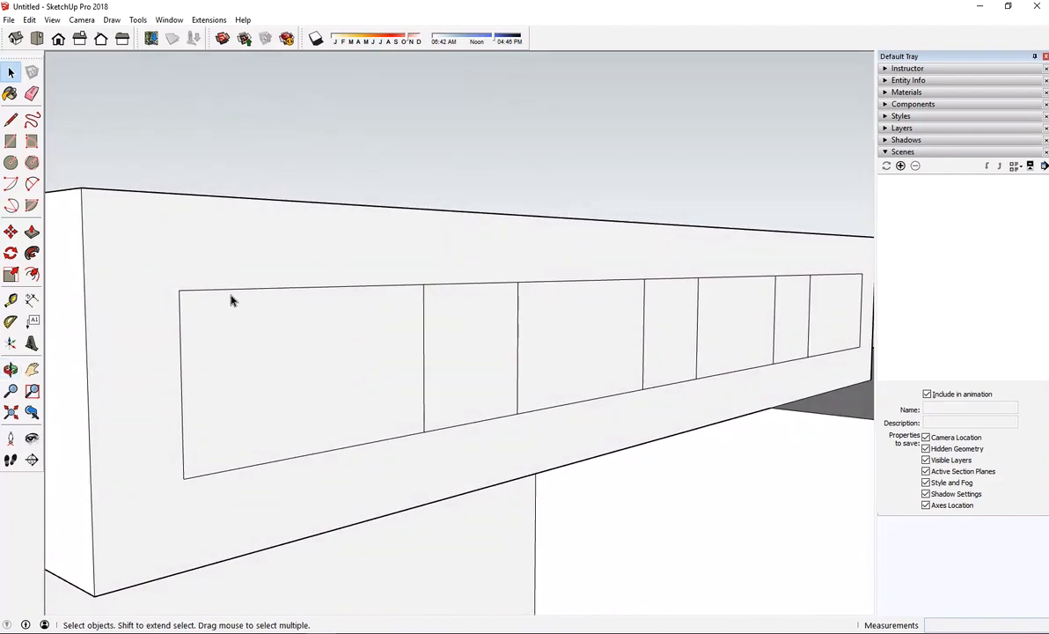
{"action": "left_click", "coordinate": [32, 275]}
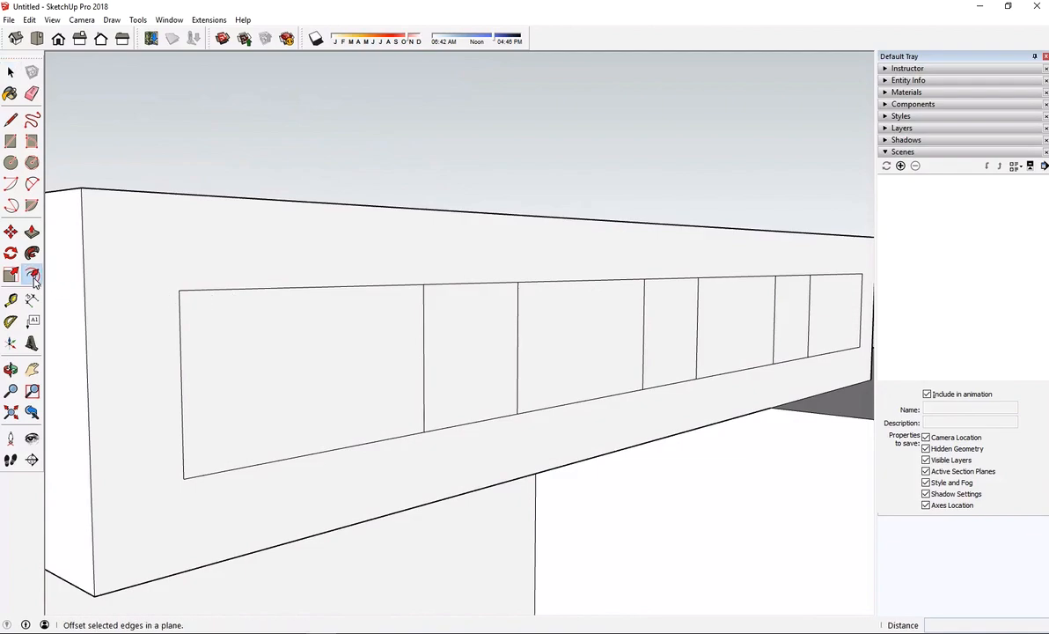
{"action": "left_click", "coordinate": [232, 332]}
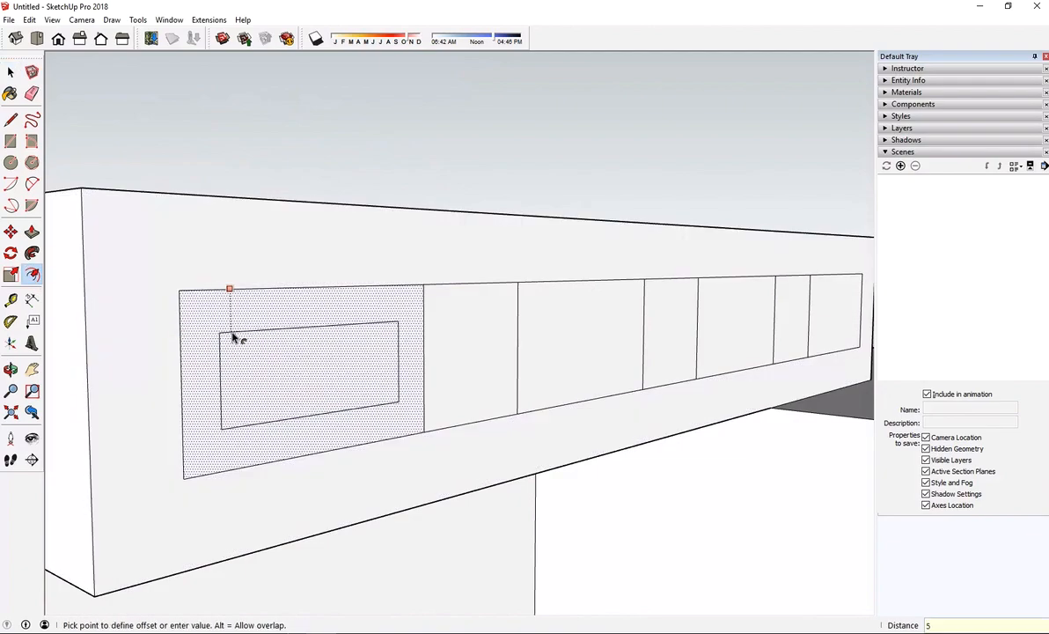
{"action": "key", "text": "Return"}
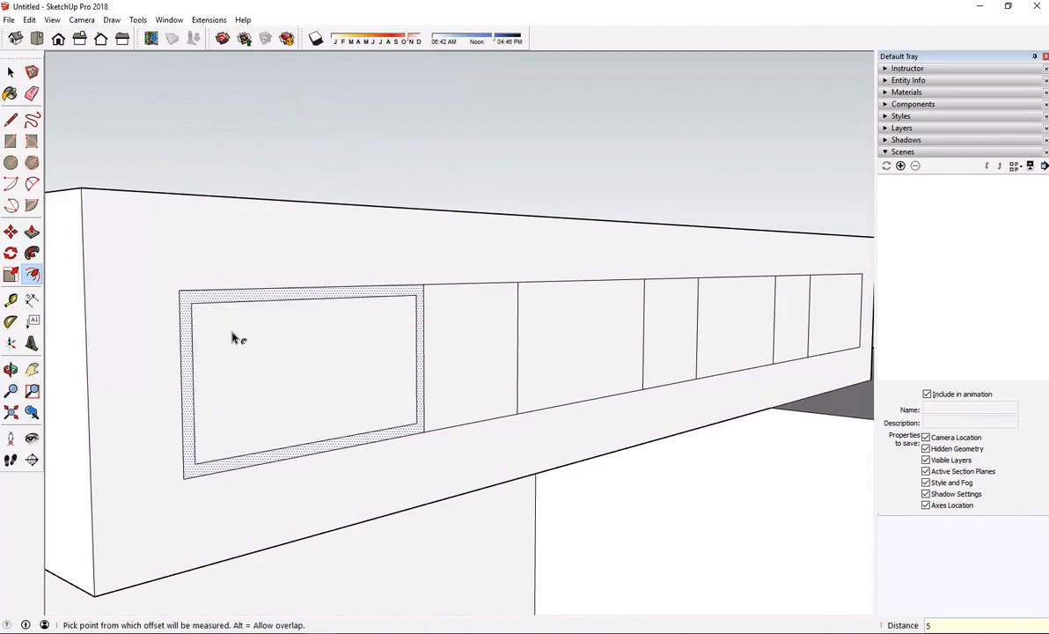
Try offsetting the second window rectangle inward, and undo it together with the first window's inset
{"action": "middle_click_drag", "start_coordinate": [241, 347], "coordinate": [288, 475]}
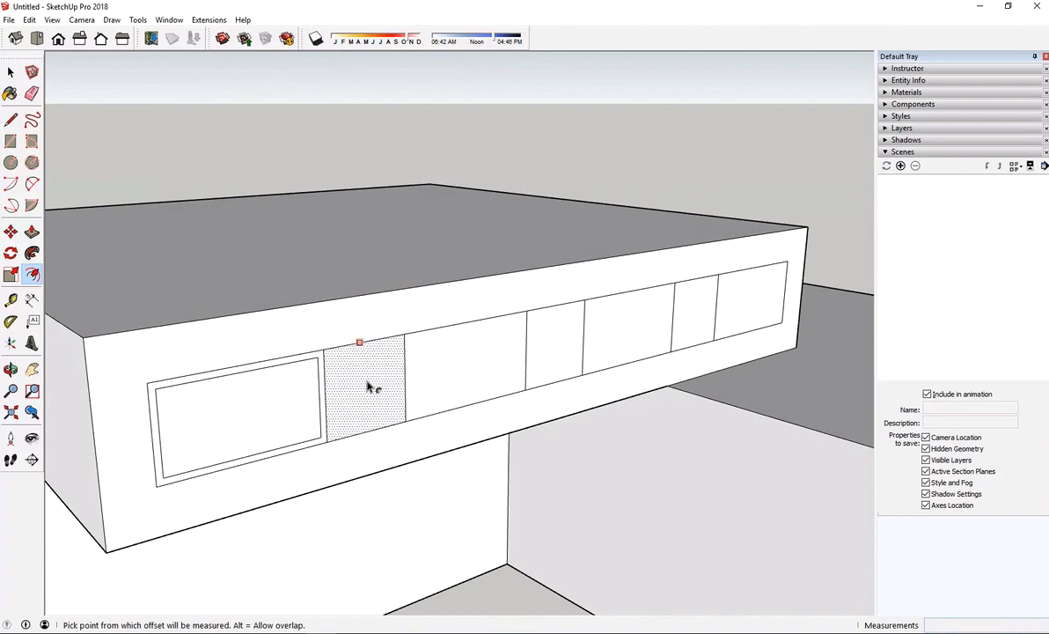
{"action": "left_click", "coordinate": [443, 378]}
{"action": "left_click", "coordinate": [441, 376]}
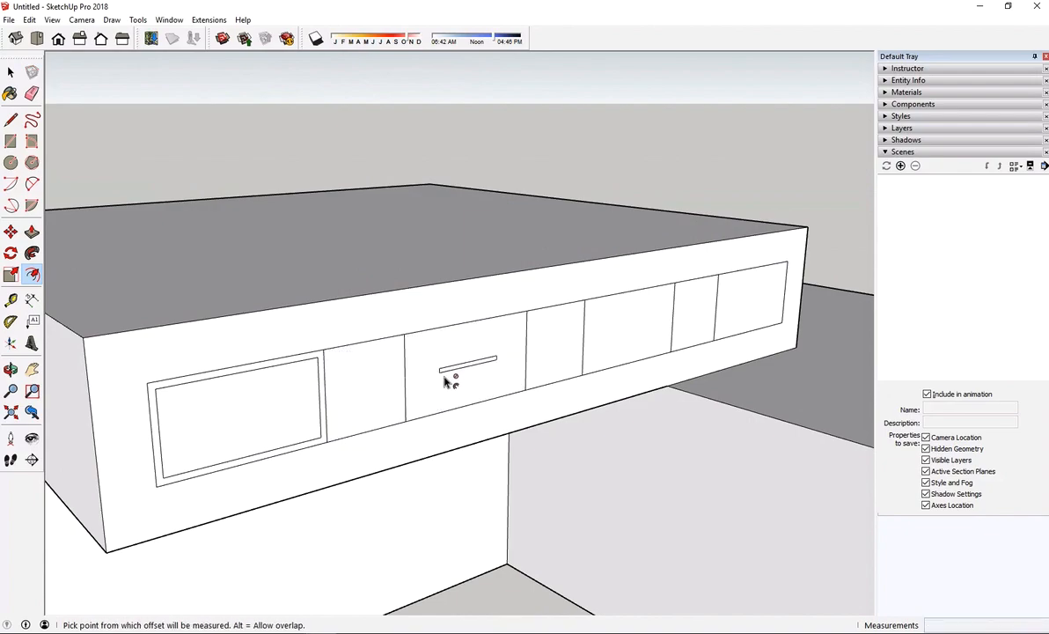
{"action": "key", "text": "ctrl+z"}
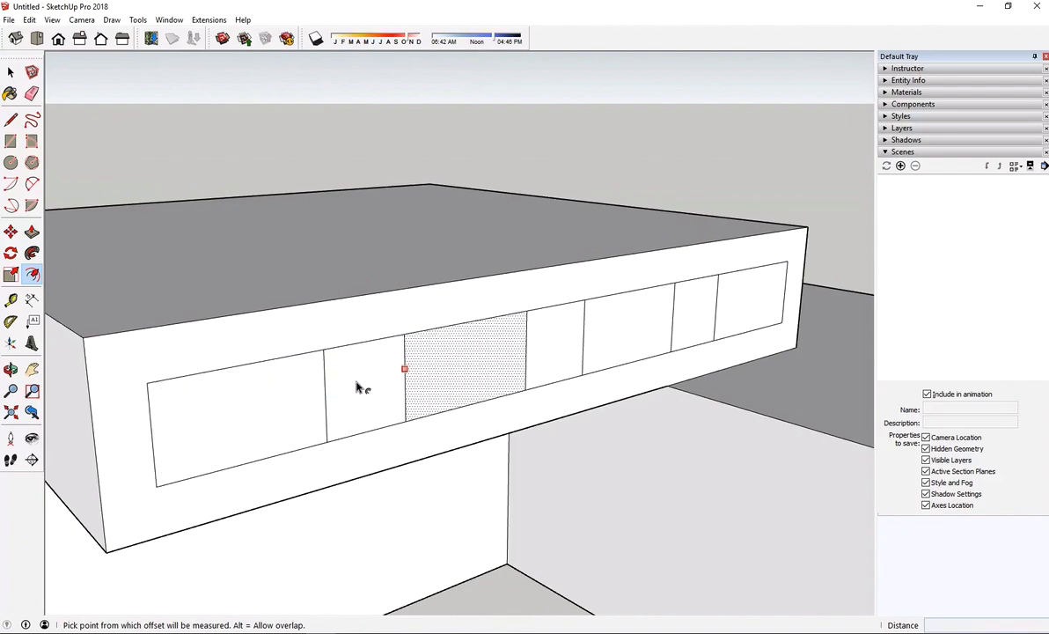
Offset the outlines of all four window rectangles on the upper block inward by 5" to form frames
{"action": "left_click", "coordinate": [281, 402]}
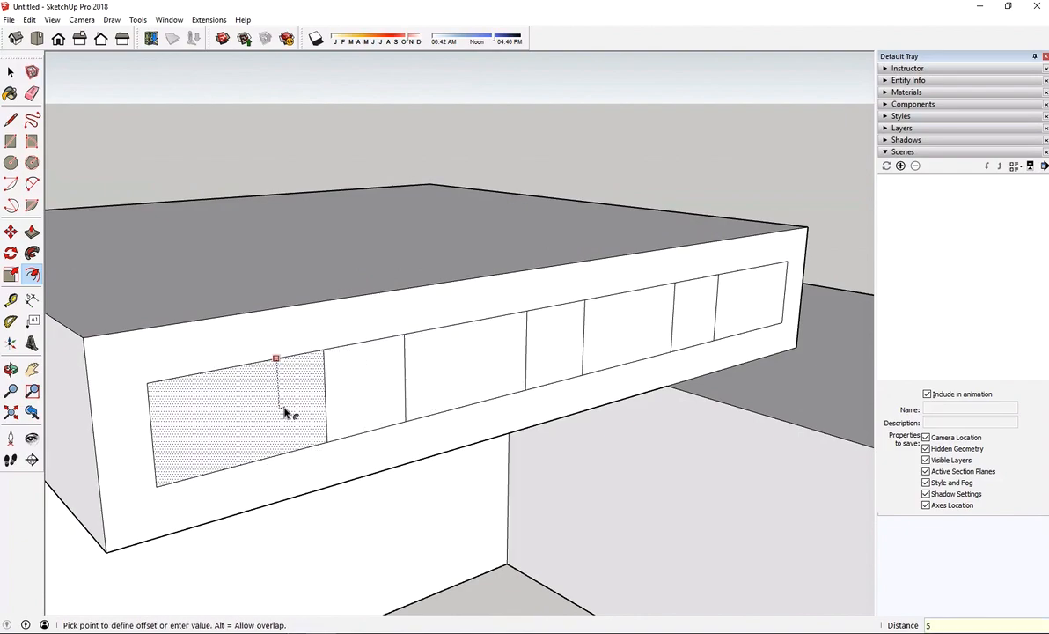
{"action": "key", "text": "Return"}
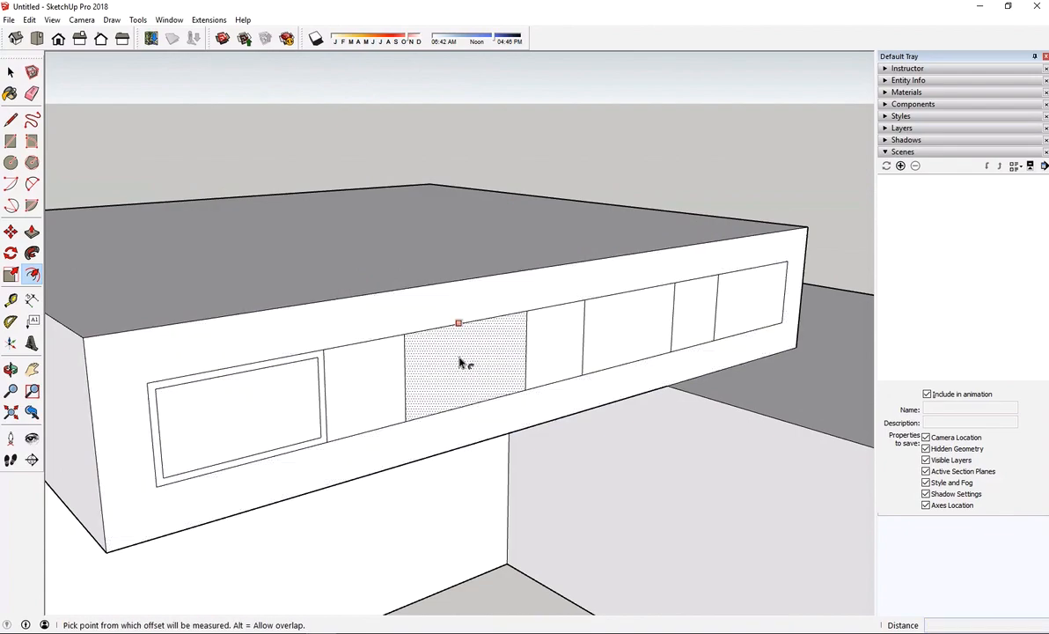
{"action": "double_click", "coordinate": [460, 363]}
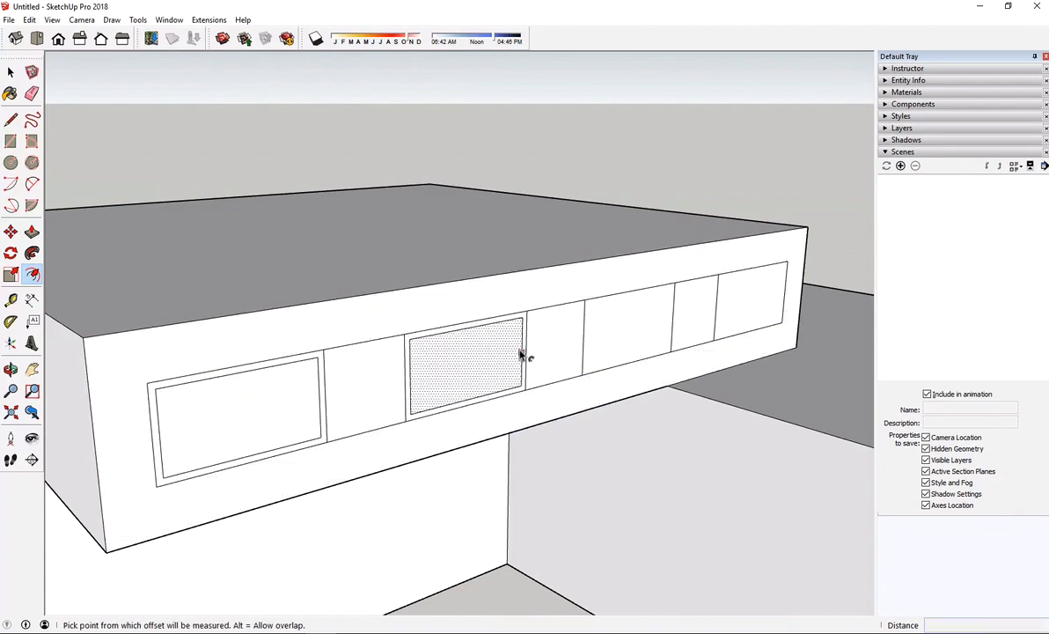
{"action": "double_click", "coordinate": [613, 346]}
{"action": "double_click", "coordinate": [738, 321]}
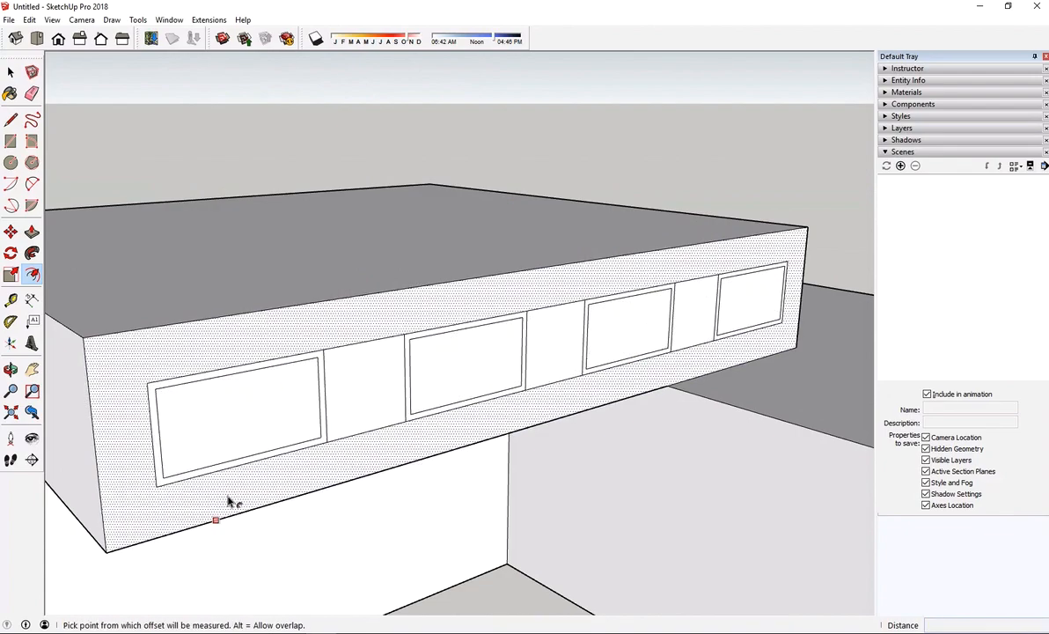
Examine the window frames and the panels between them along the upper block's wall
{"action": "middle_click_drag", "start_coordinate": [230, 501], "coordinate": [389, 402]}
{"action": "scroll", "coordinate": [465, 336], "scroll_direction": "up", "scroll_amount": 2}
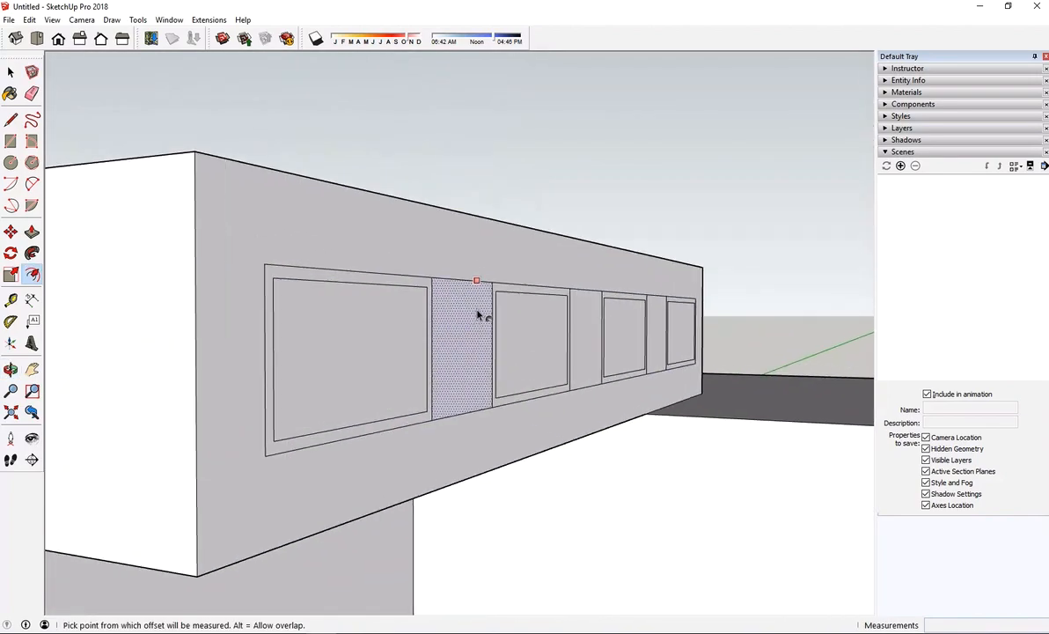
{"action": "scroll", "coordinate": [478, 315], "scroll_direction": "up", "scroll_amount": 2}
{"action": "scroll", "coordinate": [474, 347], "scroll_direction": "down", "scroll_amount": 1}
{"action": "scroll", "coordinate": [529, 339], "scroll_direction": "down", "scroll_amount": 2}
{"action": "scroll", "coordinate": [616, 339], "scroll_direction": "up", "scroll_amount": 4}
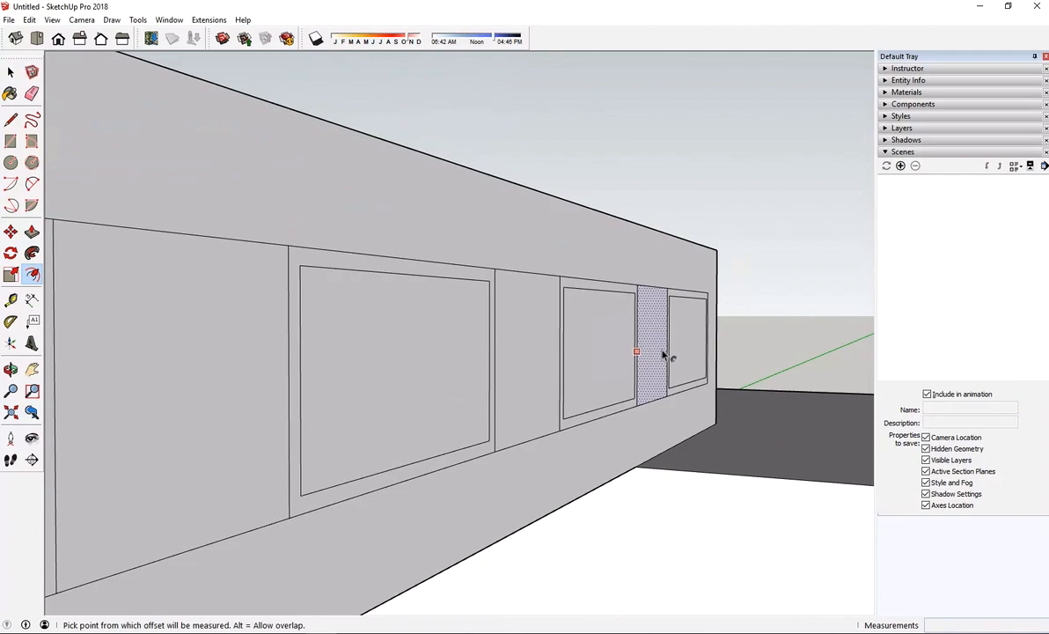
{"action": "scroll", "coordinate": [662, 347], "scroll_direction": "down", "scroll_amount": 5}
{"action": "middle_click_drag", "start_coordinate": [662, 358], "coordinate": [545, 435]}
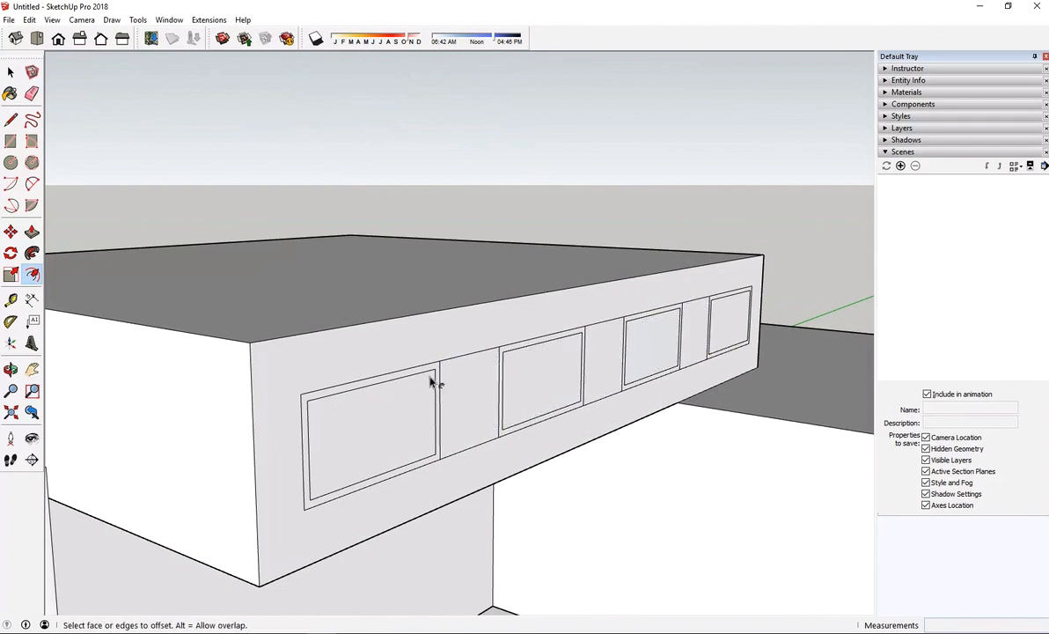
Push the inner face of the window nearest the curved parapet 10" into the wall
{"action": "left_click", "coordinate": [32, 232]}
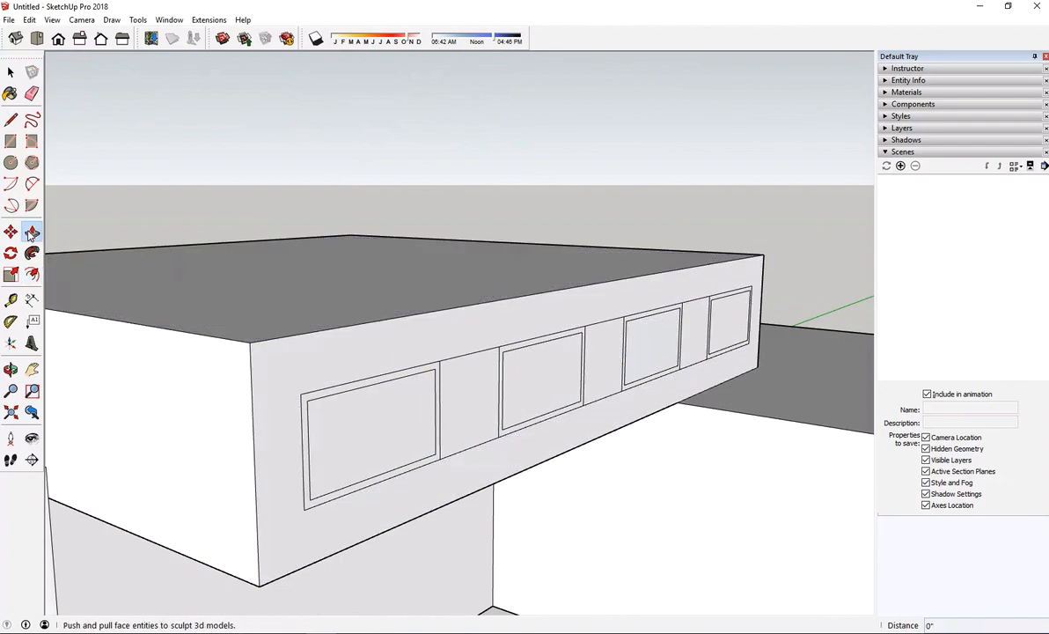
{"action": "scroll", "coordinate": [323, 428], "scroll_direction": "up", "scroll_amount": 5}
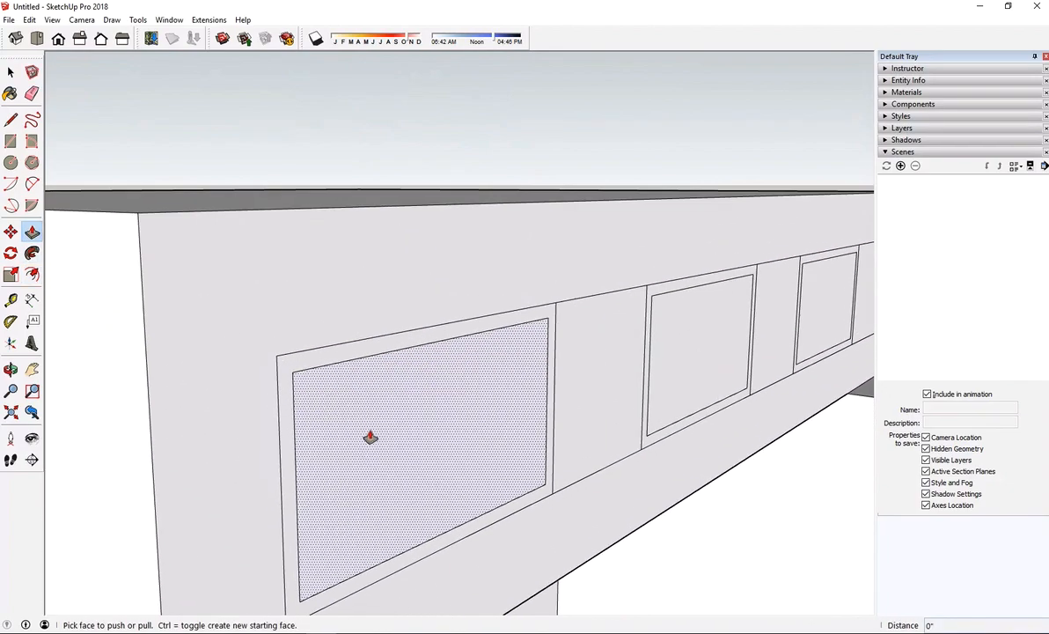
{"action": "left_click", "coordinate": [369, 437]}
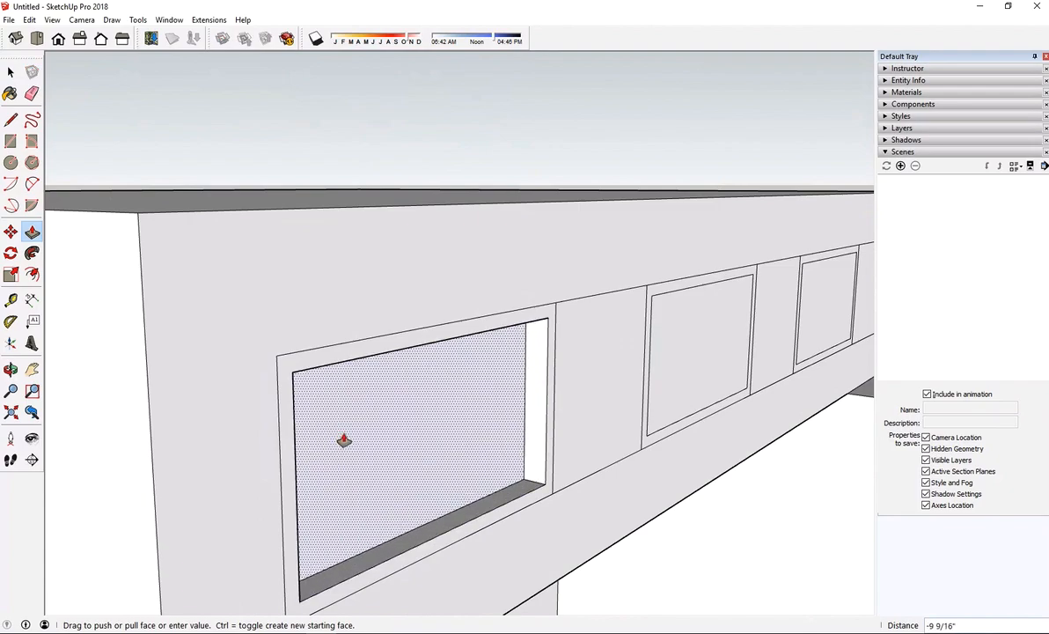
{"action": "left_click", "coordinate": [343, 440]}
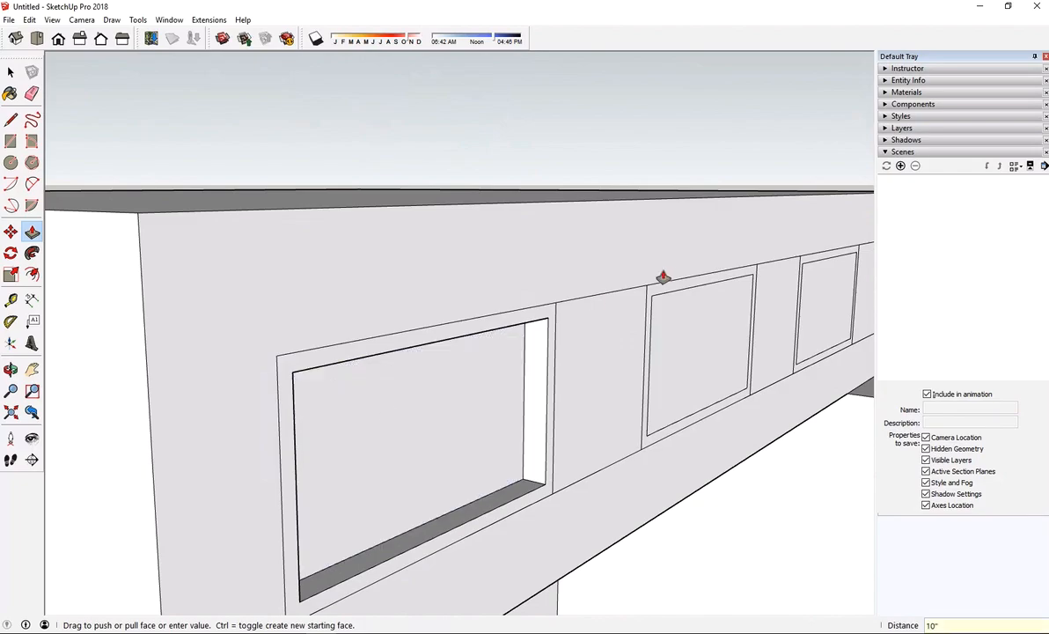
Repeat the 10" recess on the inner faces of the other three windows
{"action": "middle_click_drag", "start_coordinate": [662, 276], "coordinate": [541, 344]}
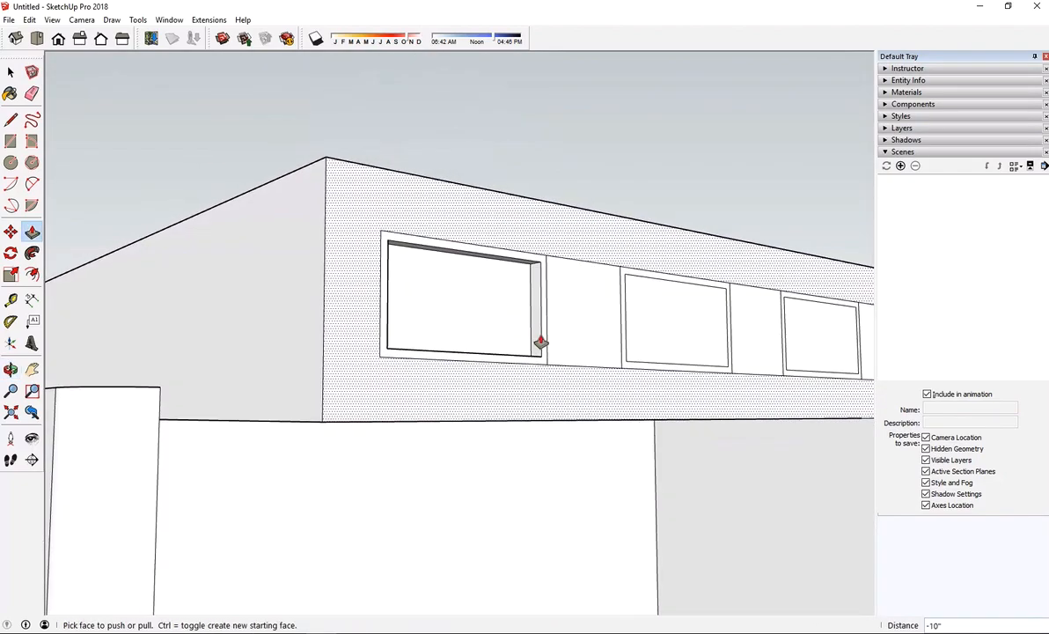
{"action": "scroll", "coordinate": [712, 281], "scroll_direction": "up", "scroll_amount": 4}
{"action": "middle_click_drag", "start_coordinate": [712, 281], "coordinate": [815, 369]}
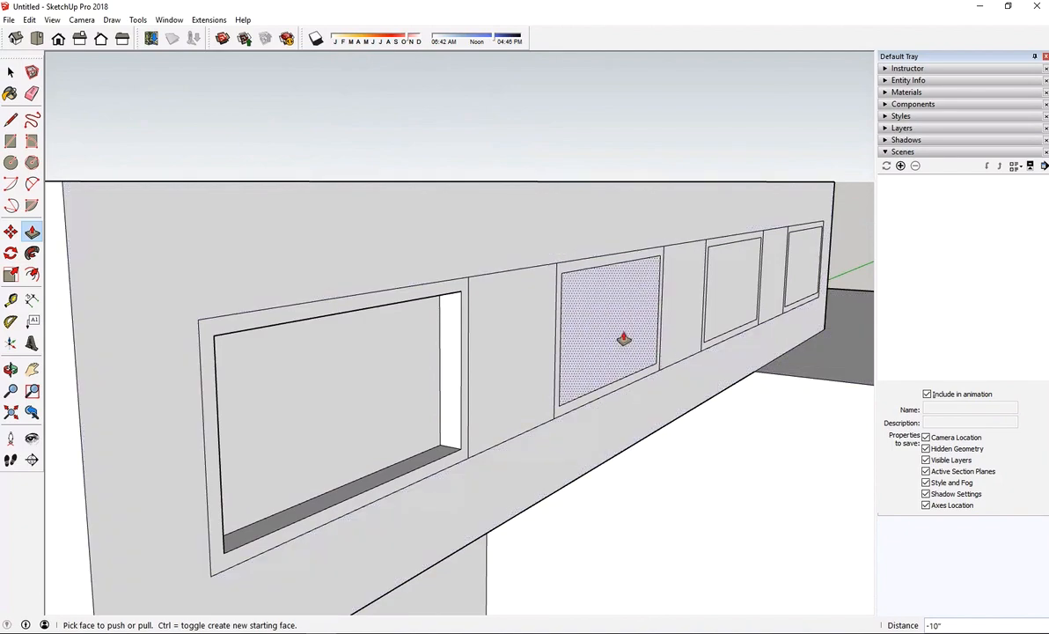
{"action": "double_click", "coordinate": [623, 339]}
{"action": "scroll", "coordinate": [597, 400], "scroll_direction": "down", "scroll_amount": 5}
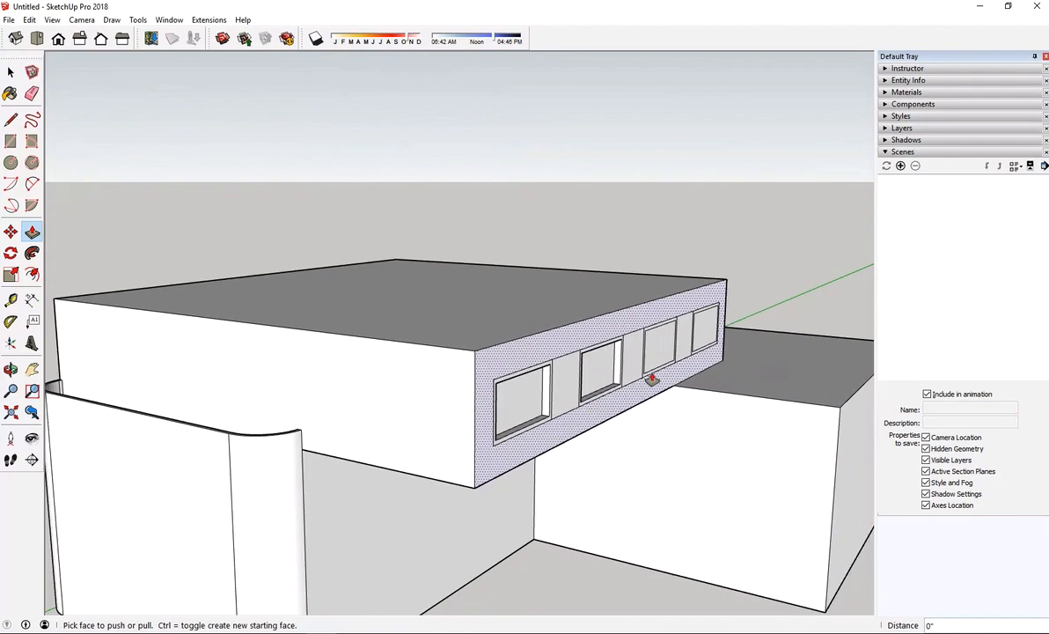
{"action": "scroll", "coordinate": [698, 350], "scroll_direction": "up", "scroll_amount": 4}
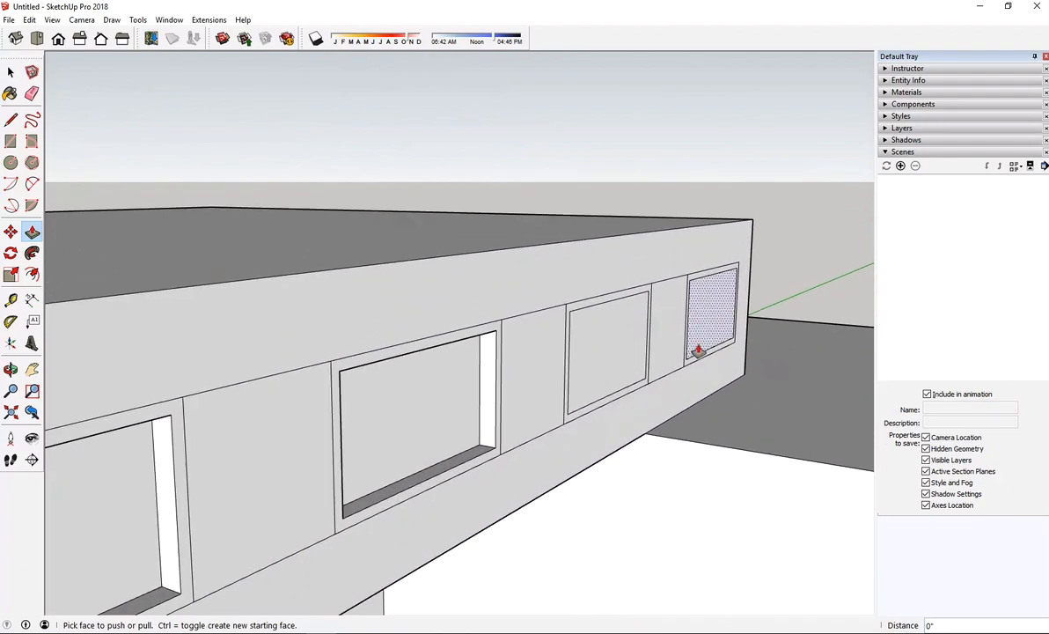
{"action": "double_click", "coordinate": [607, 365]}
{"action": "double_click", "coordinate": [703, 335]}
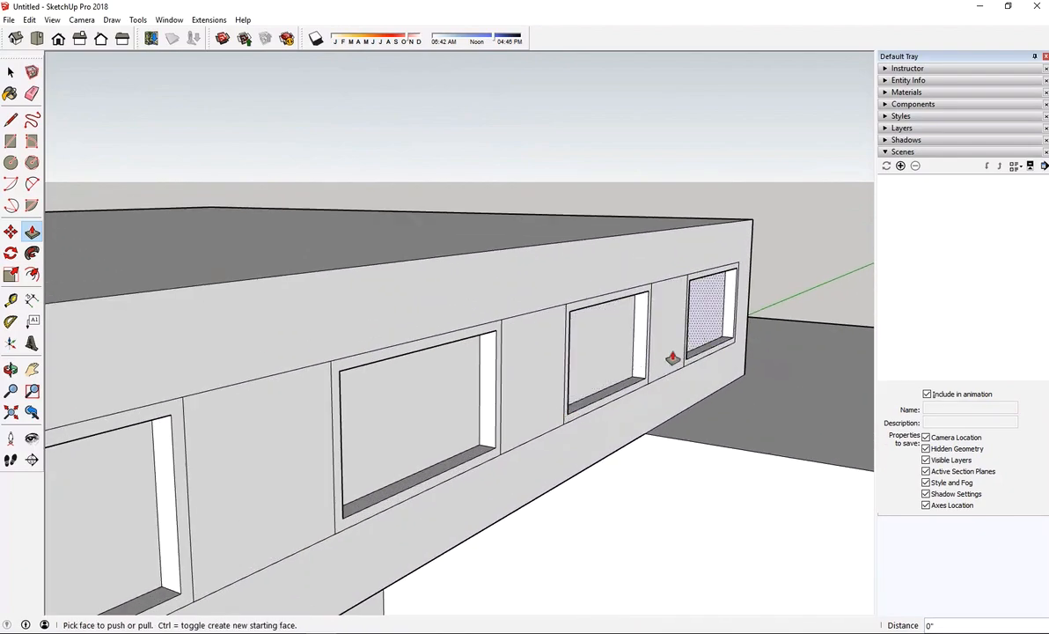
Delete the recessed face of the window nearest the curved parapet to open it into the upper block
{"action": "scroll", "coordinate": [549, 400], "scroll_direction": "down", "scroll_amount": 2}
{"action": "scroll", "coordinate": [549, 400], "scroll_direction": "down", "scroll_amount": 4}
{"action": "middle_click_drag", "start_coordinate": [596, 402], "coordinate": [658, 402]}
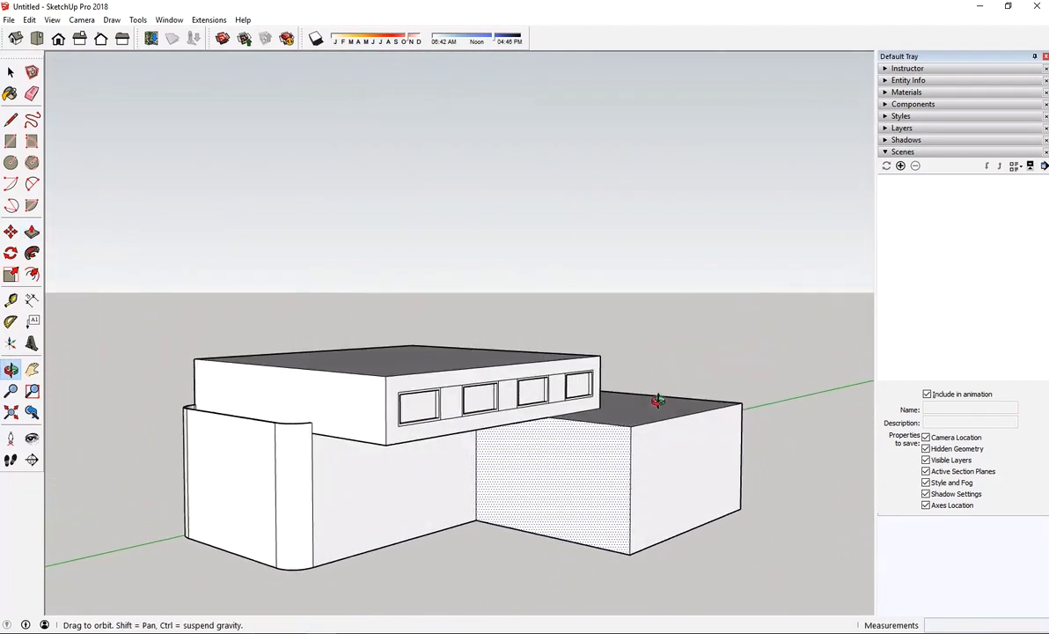
{"action": "key", "text": "p"}
{"action": "scroll", "coordinate": [480, 395], "scroll_direction": "up", "scroll_amount": 2}
{"action": "scroll", "coordinate": [495, 421], "scroll_direction": "up", "scroll_amount": 3}
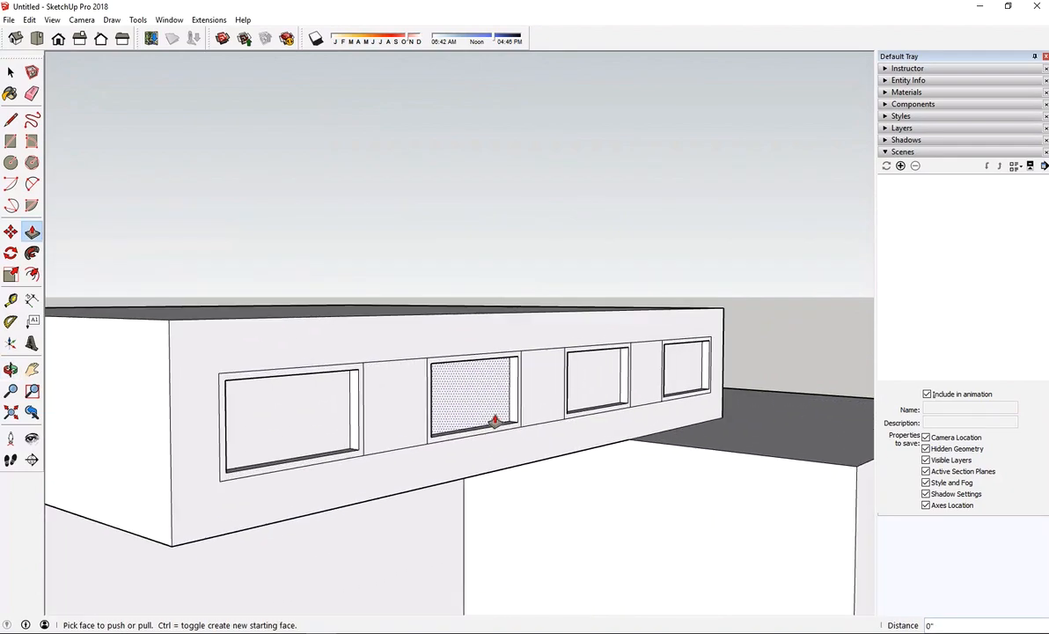
{"action": "scroll", "coordinate": [494, 421], "scroll_direction": "down", "scroll_amount": 3}
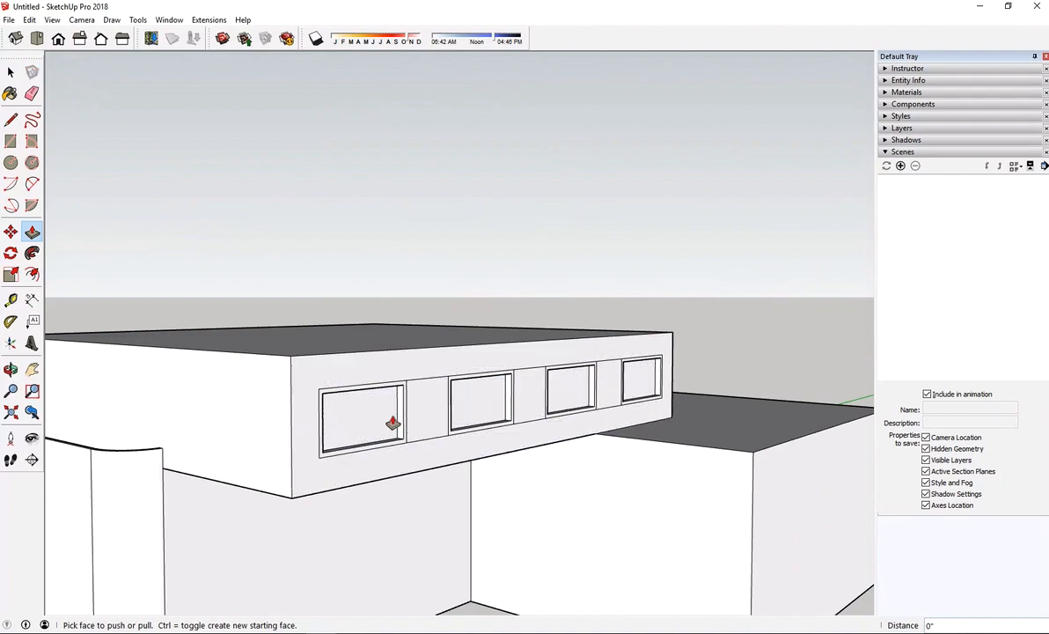
{"action": "key", "text": "space"}
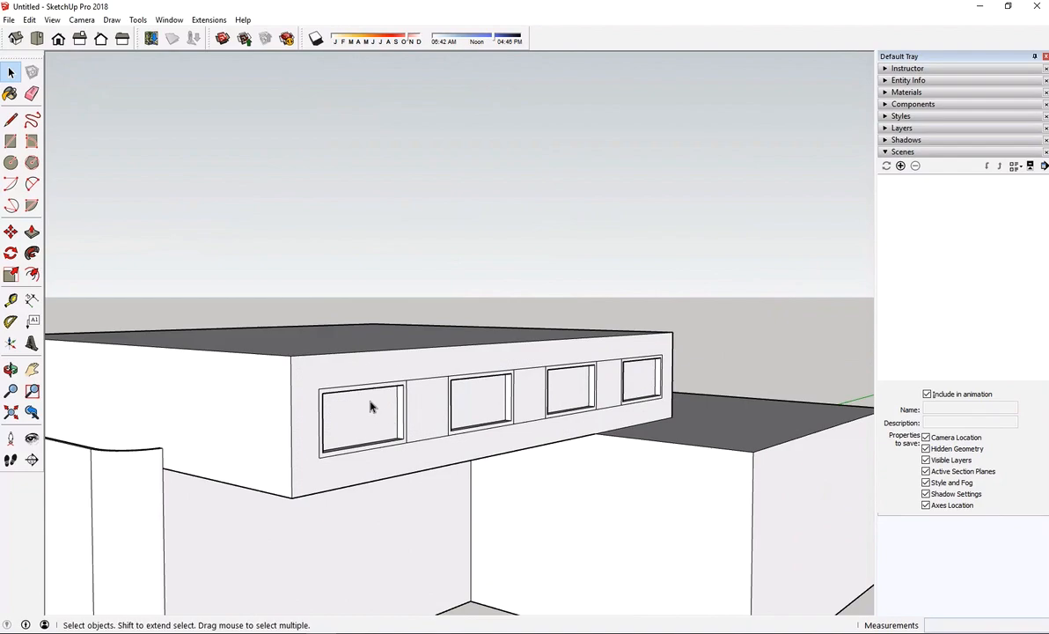
{"action": "left_click", "coordinate": [387, 423]}
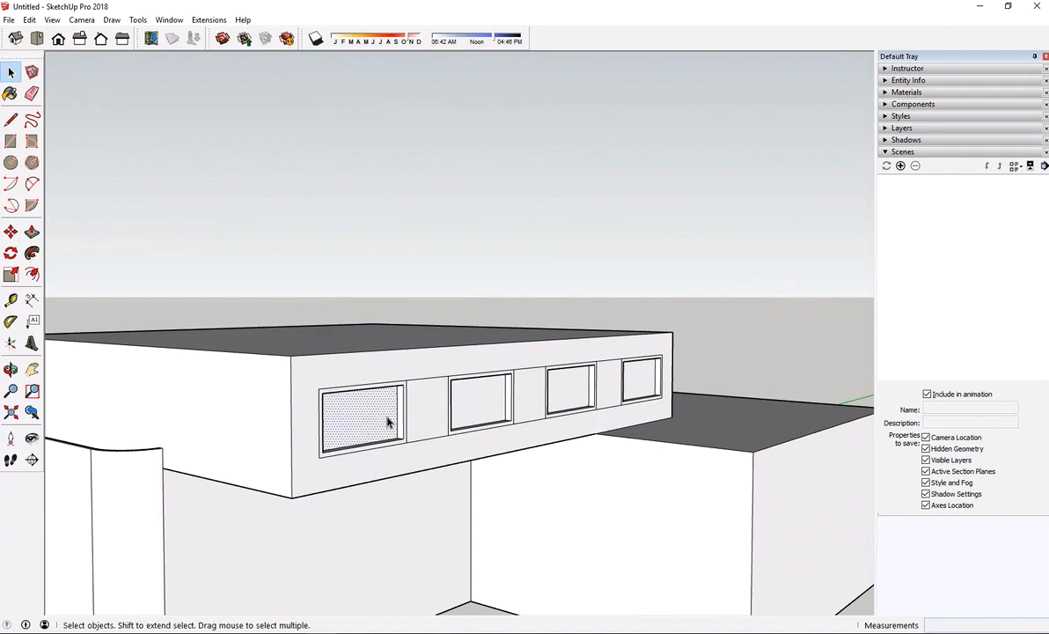
{"action": "key", "text": "Delete"}
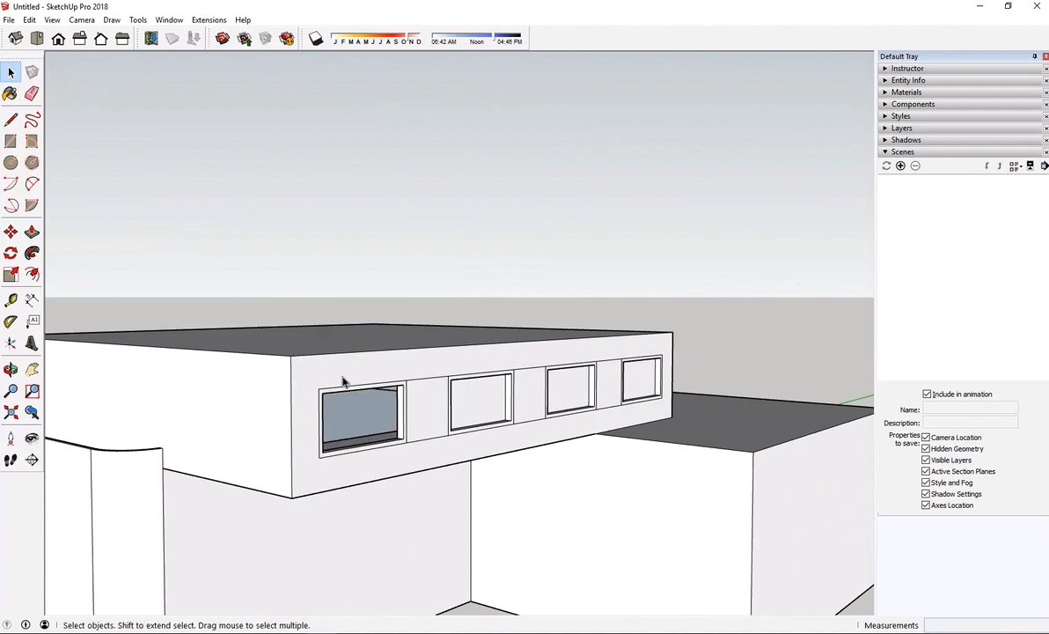
Delete the recessed faces of the remaining three windows to open them as well
{"action": "middle_click_drag", "start_coordinate": [343, 380], "coordinate": [352, 439]}
{"action": "left_click", "coordinate": [499, 414]}
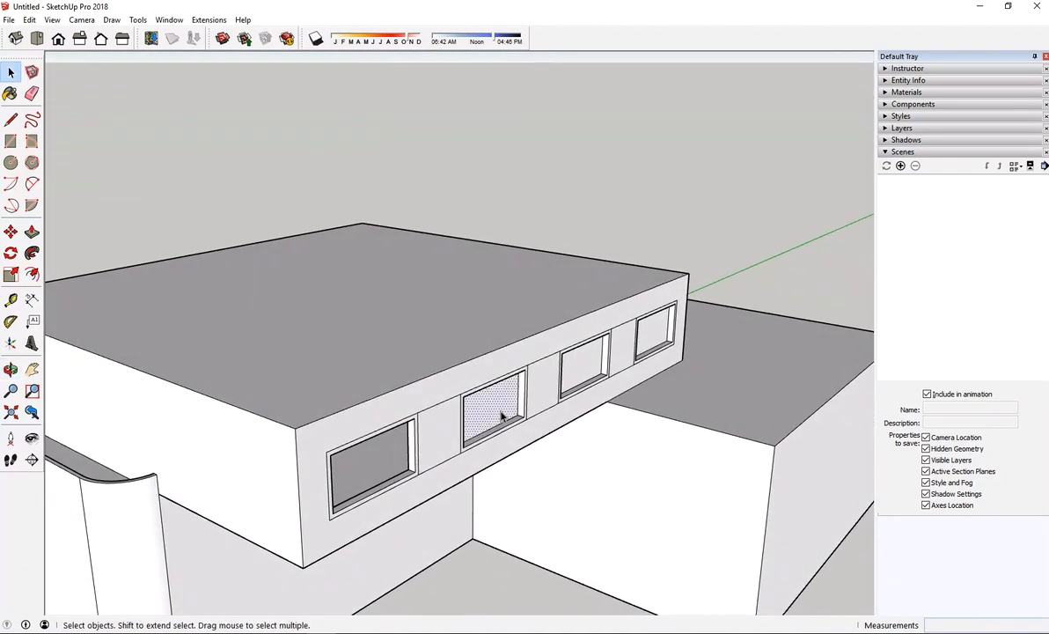
{"action": "key", "text": "Delete"}
{"action": "left_click", "coordinate": [574, 356]}
{"action": "key", "text": "Delete"}
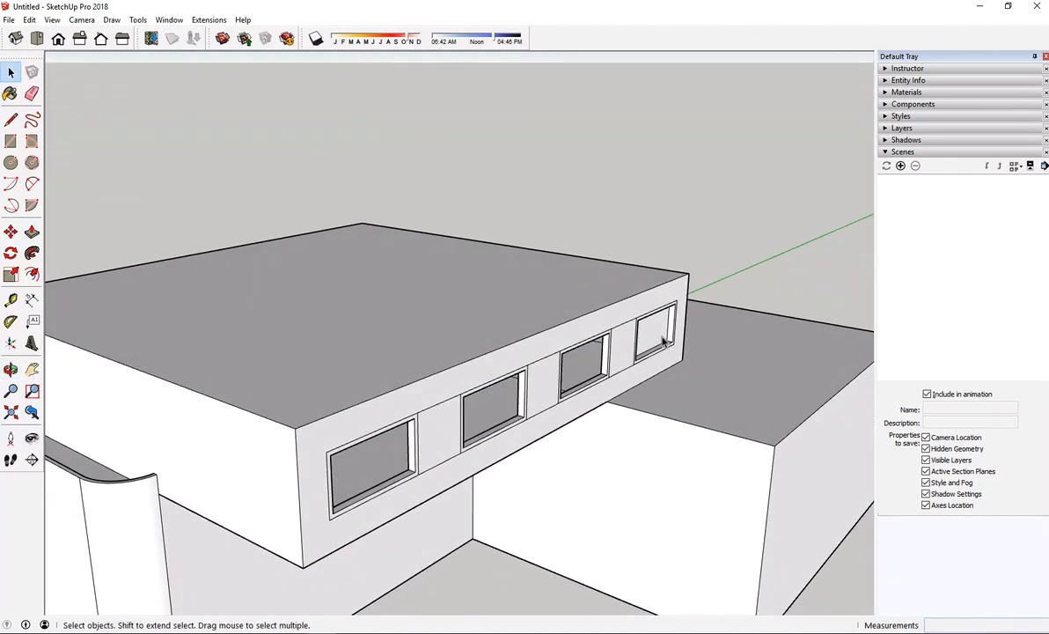
{"action": "left_click", "coordinate": [662, 343]}
{"action": "key", "text": "Delete"}
Inspect the four window openings and the upper block's roof from several angles
{"action": "middle_click_drag", "start_coordinate": [534, 480], "coordinate": [277, 371]}
{"action": "middle_click_drag", "start_coordinate": [438, 390], "coordinate": [276, 380]}
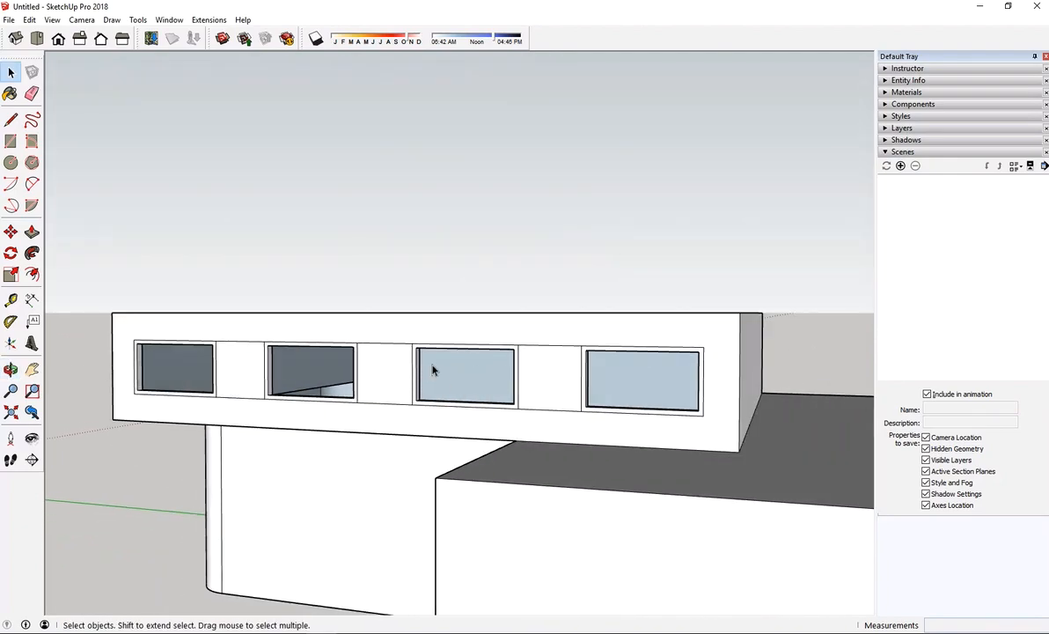
{"action": "middle_click_drag", "start_coordinate": [519, 348], "coordinate": [501, 385]}
{"action": "left_click_drag", "start_coordinate": [463, 395], "coordinate": [789, 484]}
{"action": "key", "text": "space"}
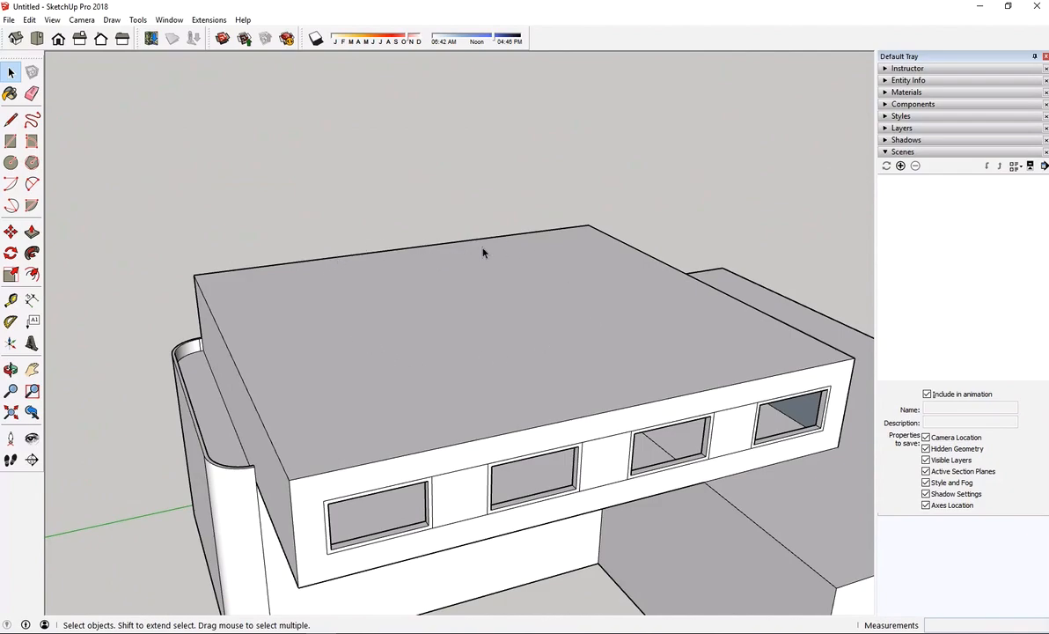
{"action": "middle_click_drag", "start_coordinate": [780, 391], "coordinate": [416, 363]}
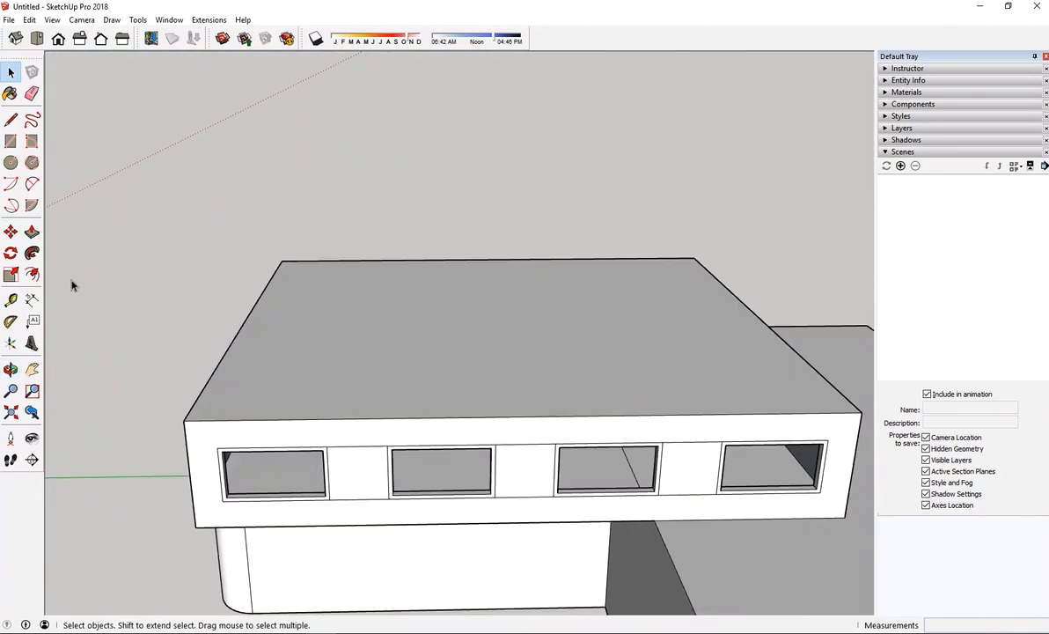